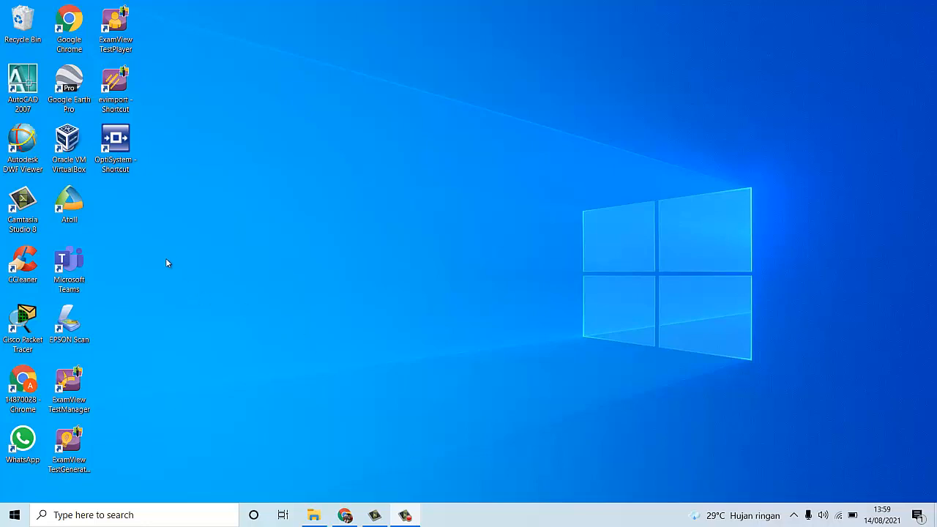
Launch OptiSystem and open the existing PjBL project
{"action": "double_click", "coordinate": [119, 147]}
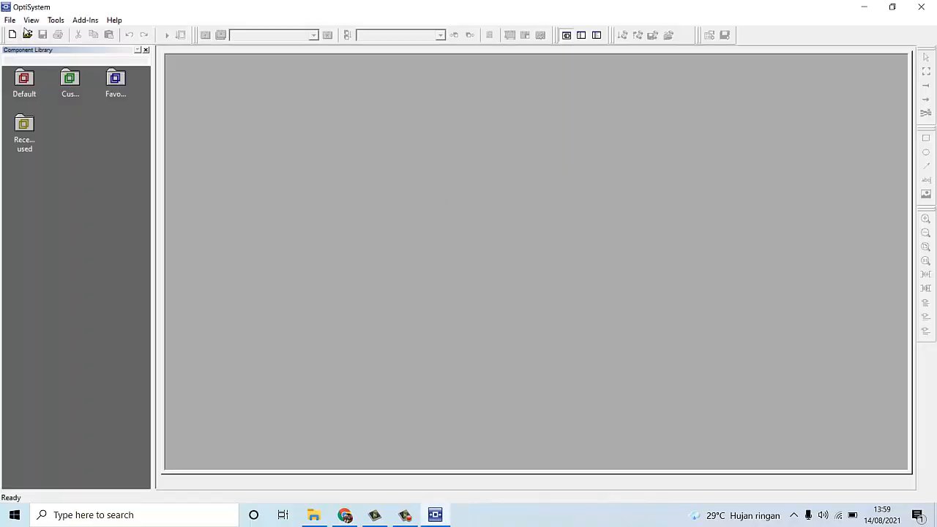
{"action": "left_click", "coordinate": [27, 34]}
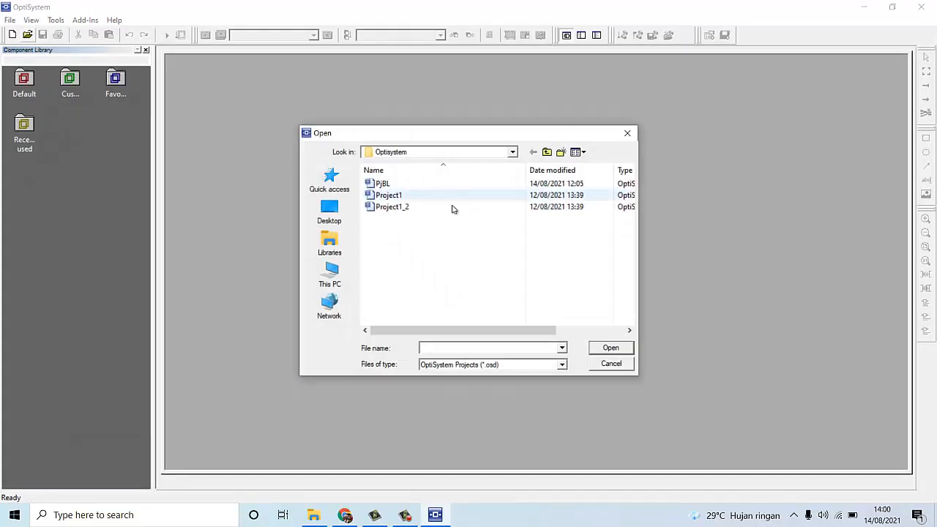
{"action": "left_click", "coordinate": [383, 183]}
{"action": "left_click", "coordinate": [608, 350]}
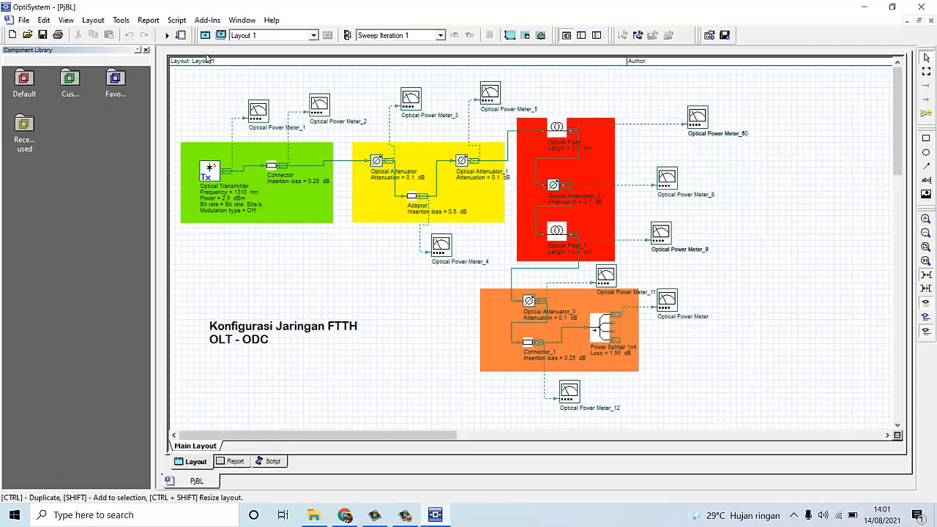
Create a new blank project and compare it with the FTTH layout in PjBL, ending on the blank layout
{"action": "left_click", "coordinate": [13, 35]}
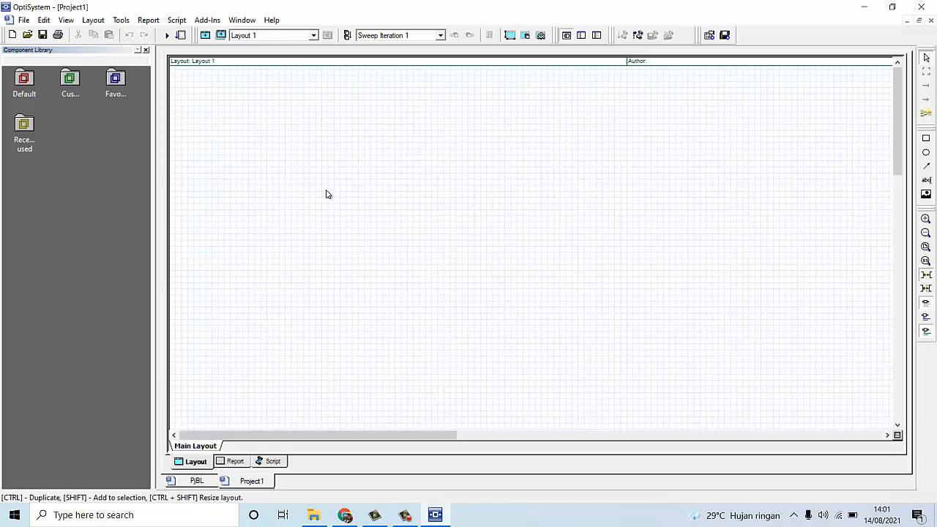
{"action": "left_click", "coordinate": [206, 481]}
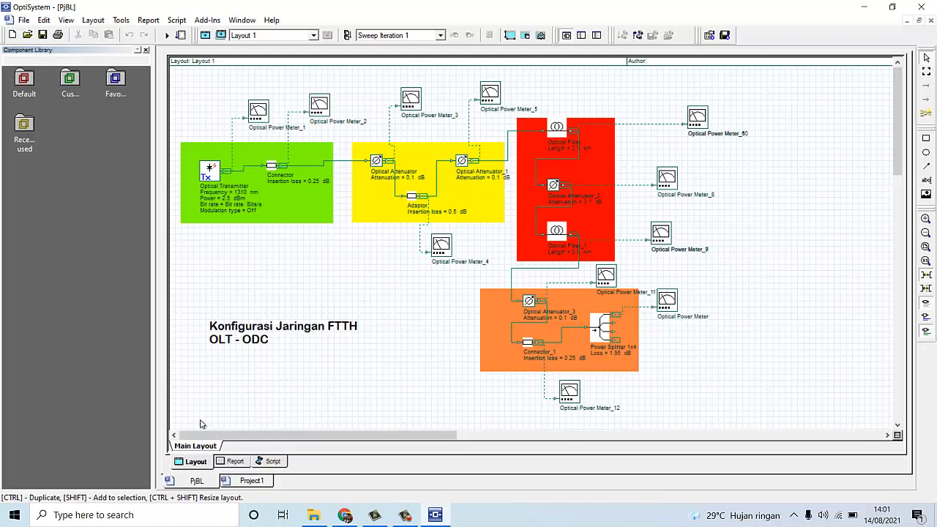
{"action": "left_click", "coordinate": [249, 481]}
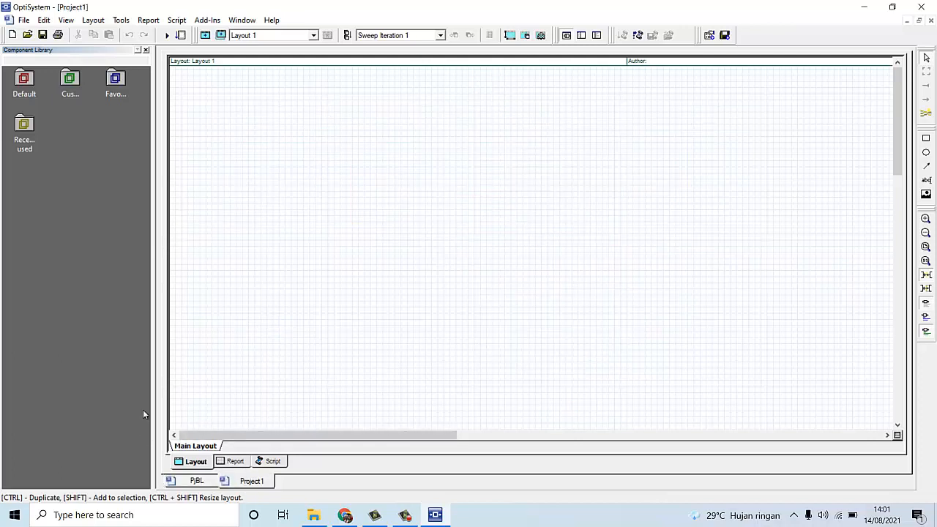
Place an Optical Transmitter from the default Transmitters Library near the upper-left corner of the blank layout
{"action": "double_click", "coordinate": [24, 81]}
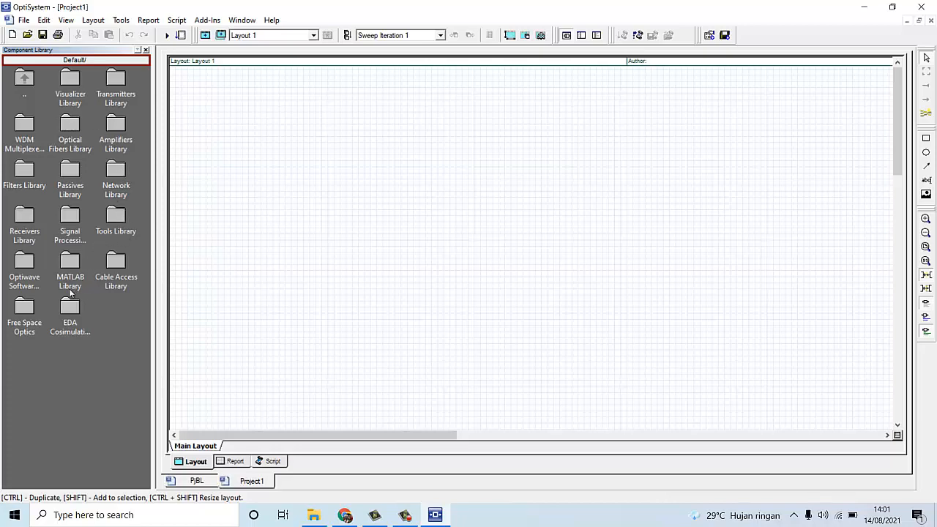
{"action": "left_click", "coordinate": [113, 86]}
{"action": "double_click", "coordinate": [115, 86]}
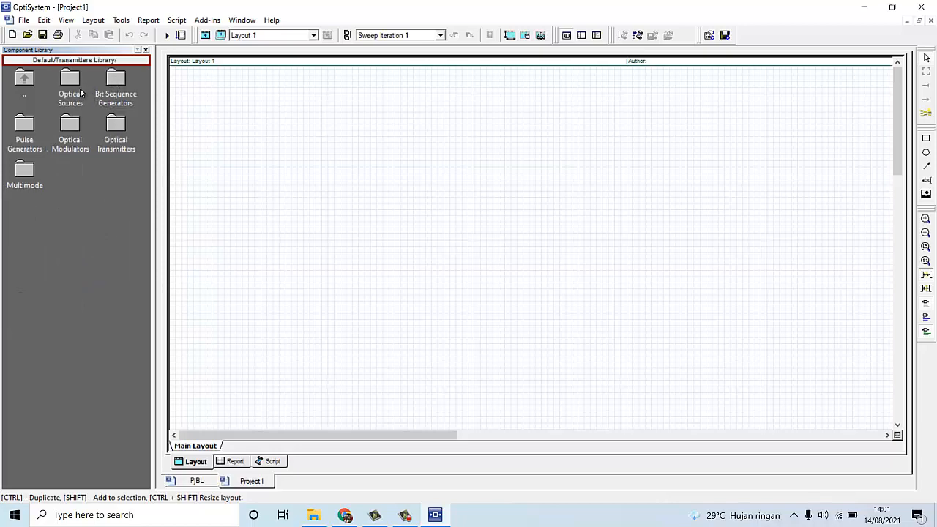
{"action": "double_click", "coordinate": [114, 131]}
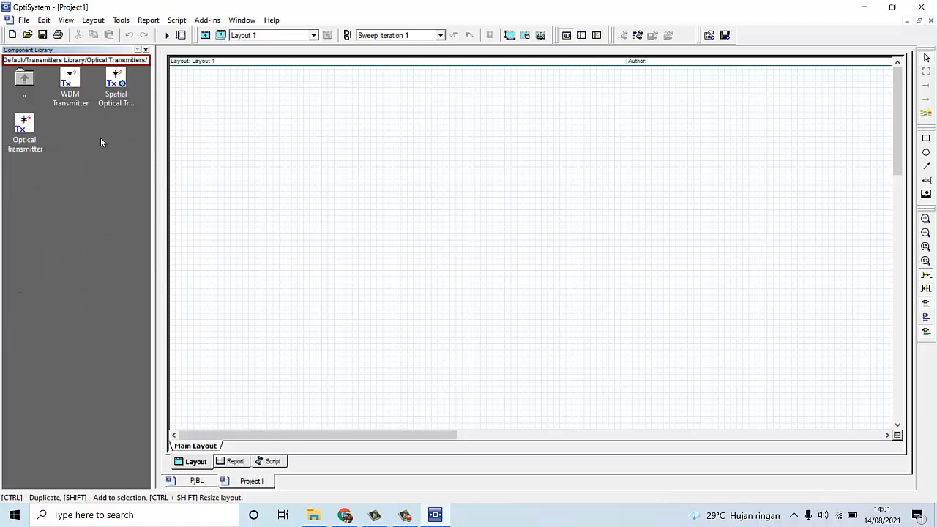
{"action": "left_click_drag", "start_coordinate": [24, 123], "coordinate": [227, 153]}
{"action": "left_click", "coordinate": [245, 235]}
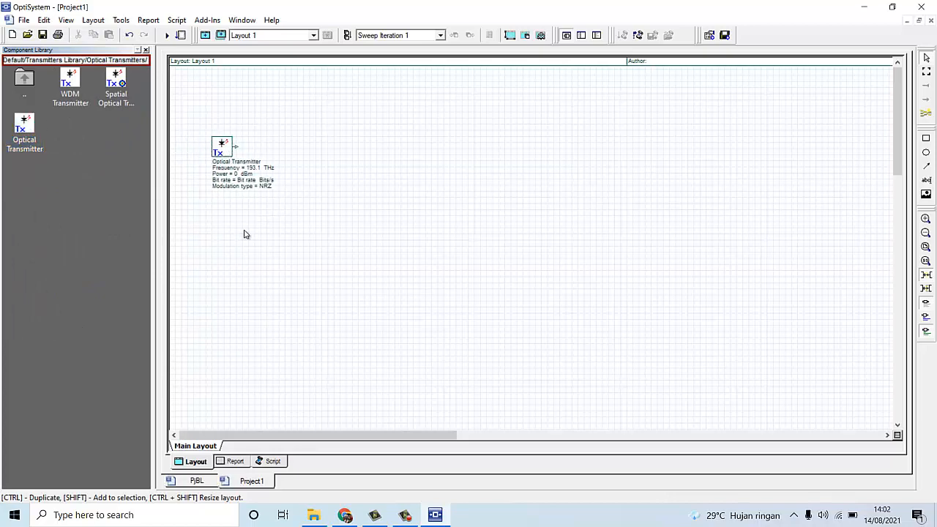
Change the Optical Transmitter's frequency unit to nm and set its frequency to 1310 nm
{"action": "left_click", "coordinate": [223, 157]}
{"action": "double_click", "coordinate": [223, 157]}
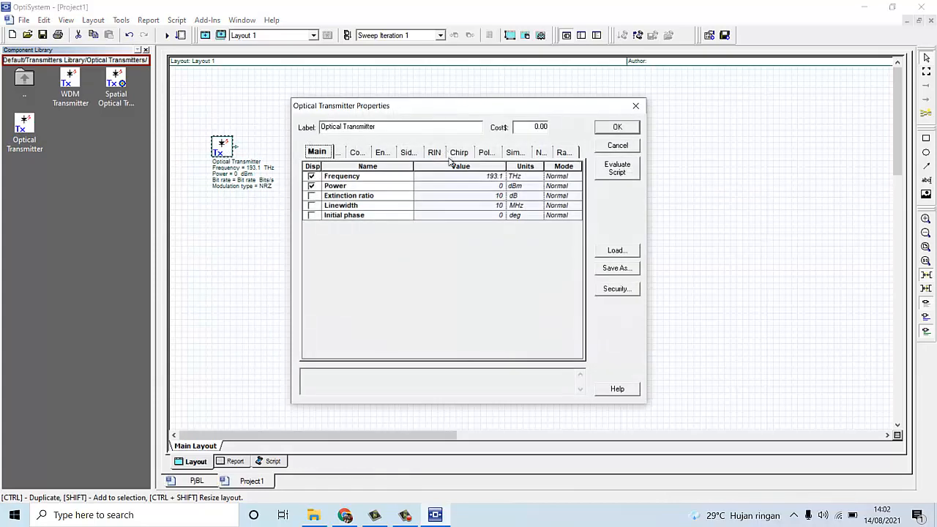
{"action": "left_click", "coordinate": [513, 177]}
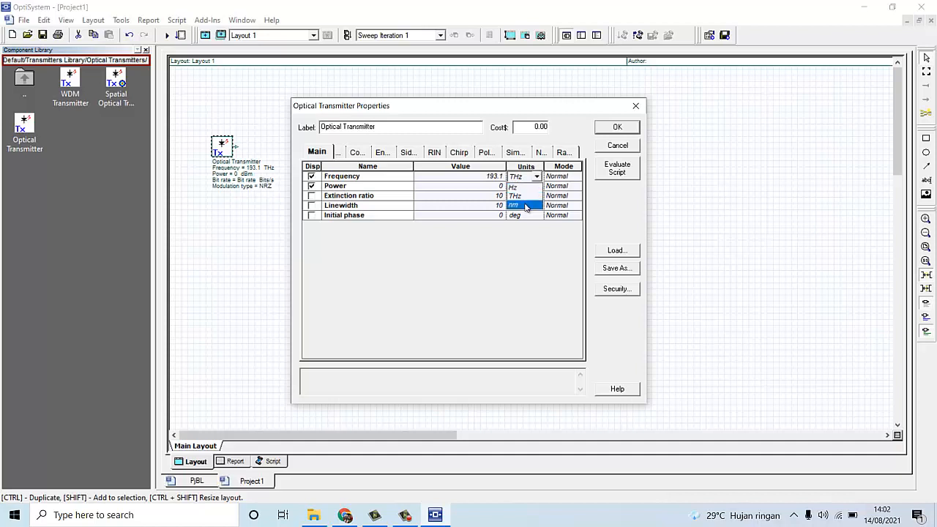
{"action": "left_click", "coordinate": [527, 206]}
{"action": "left_click", "coordinate": [500, 178]}
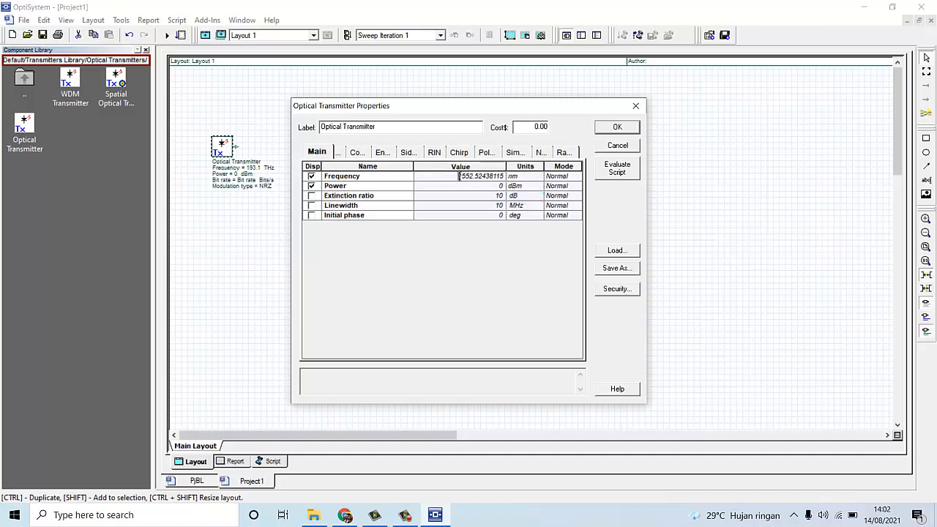
{"action": "left_click_drag", "start_coordinate": [458, 176], "coordinate": [504, 178]}
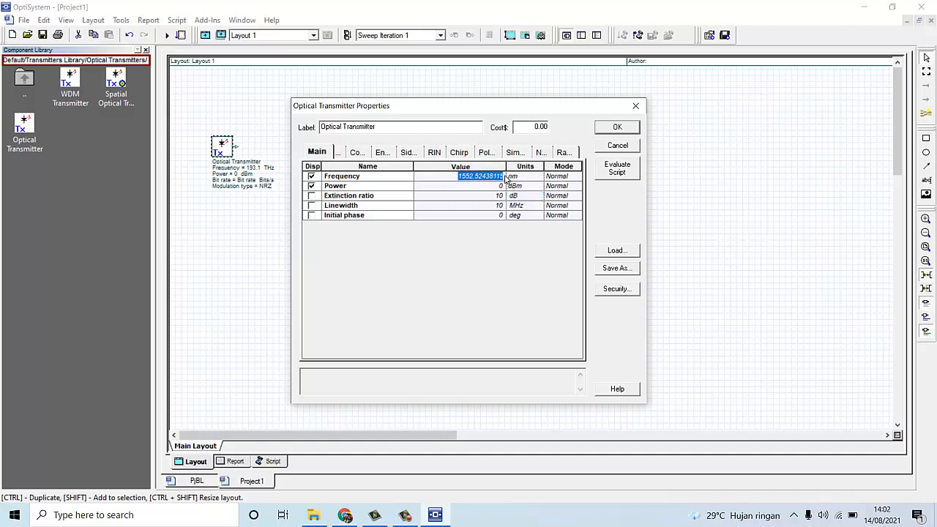
{"action": "type", "text": "1310"}
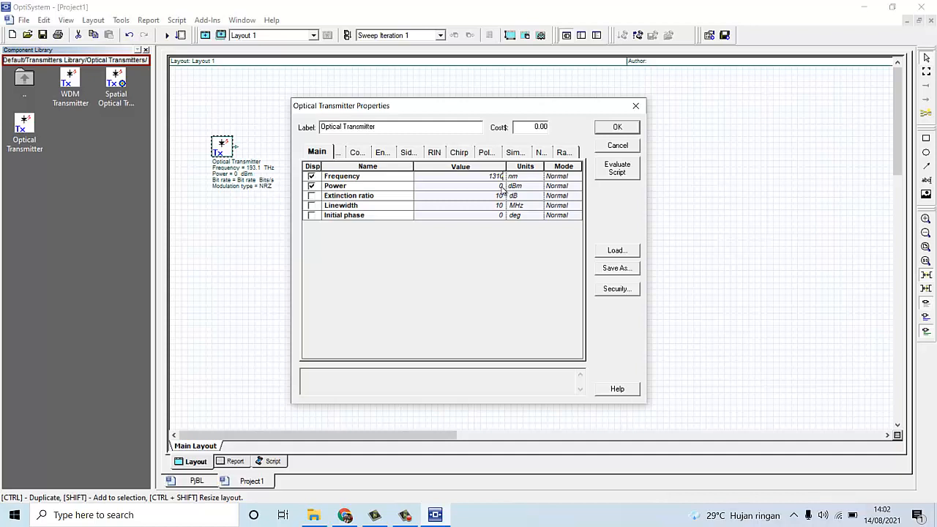
Set the Optical Transmitter's modulation type to Off, look through its remaining property categories and apply the properties
{"action": "left_click", "coordinate": [340, 153]}
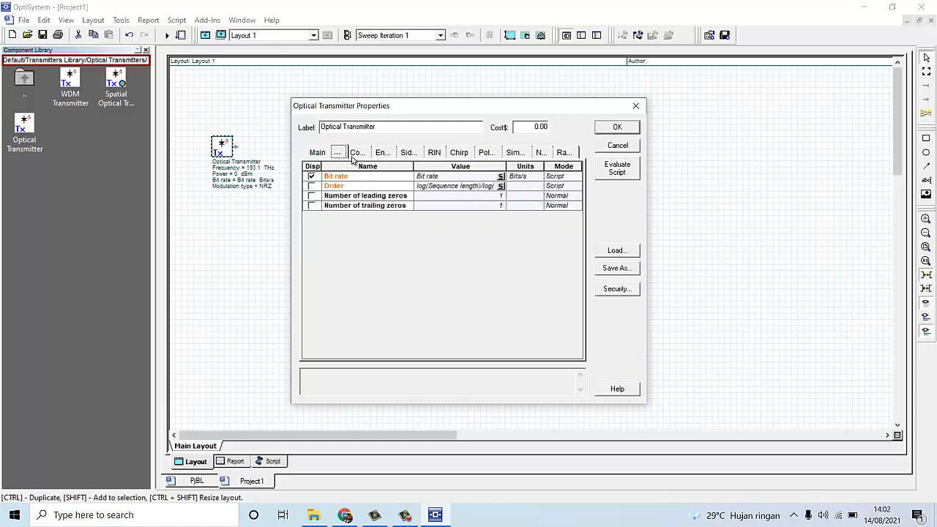
{"action": "left_click", "coordinate": [356, 154]}
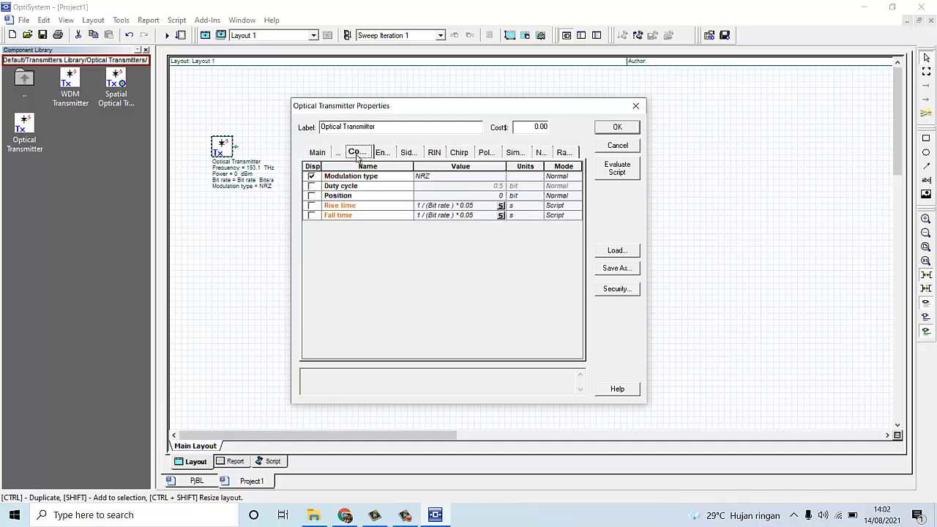
{"action": "left_click", "coordinate": [443, 179]}
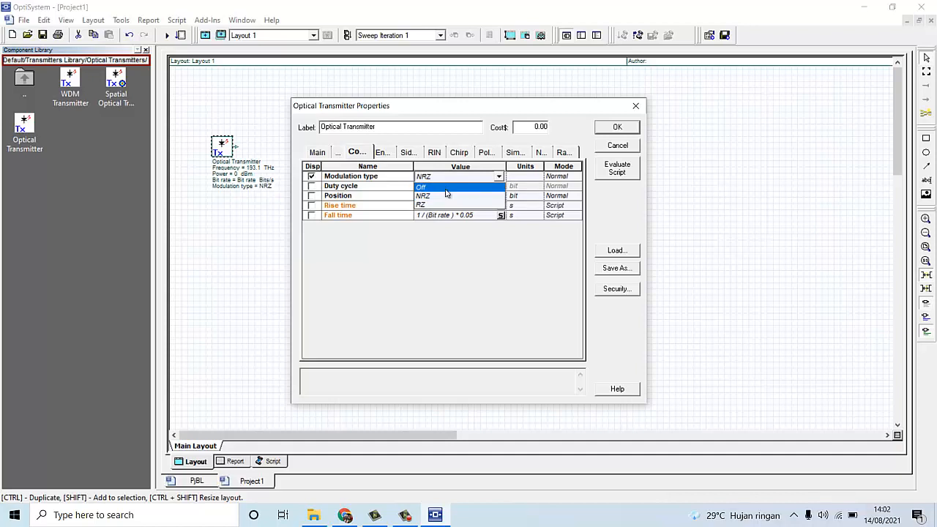
{"action": "left_click", "coordinate": [440, 188]}
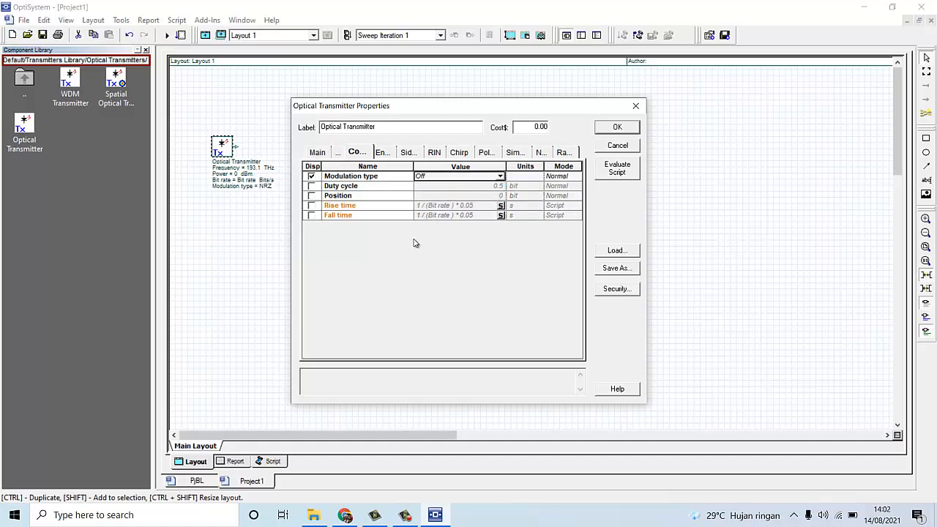
{"action": "left_click", "coordinate": [385, 156]}
{"action": "left_click", "coordinate": [410, 156]}
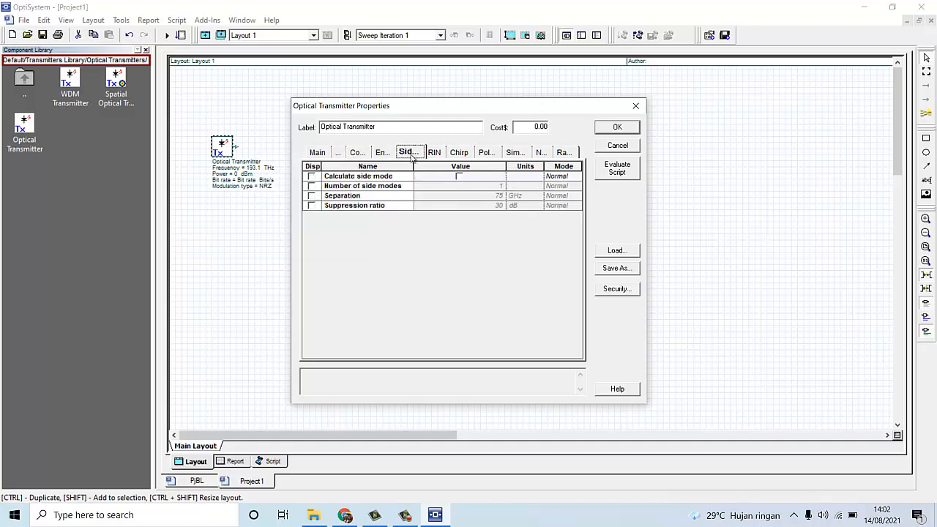
{"action": "left_click", "coordinate": [433, 155]}
{"action": "left_click", "coordinate": [458, 156]}
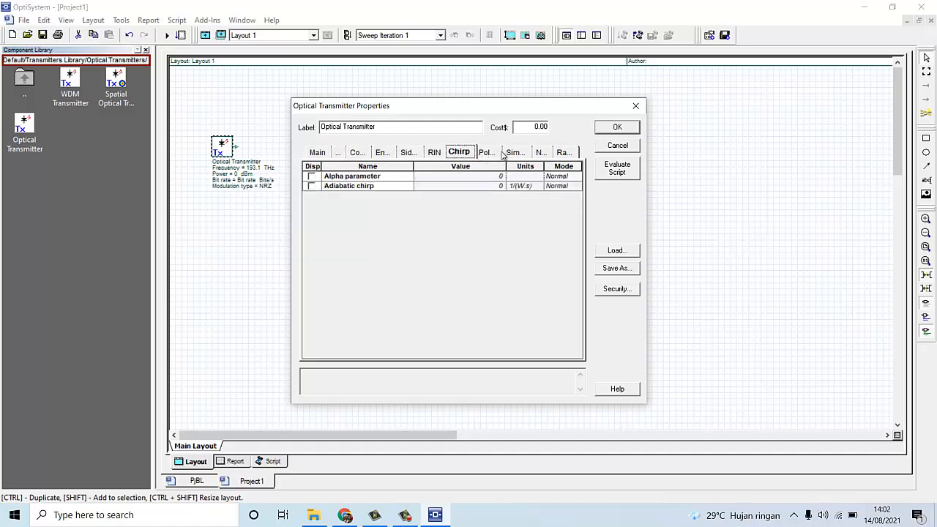
{"action": "left_click", "coordinate": [491, 154]}
{"action": "left_click", "coordinate": [516, 154]}
{"action": "left_click", "coordinate": [540, 154]}
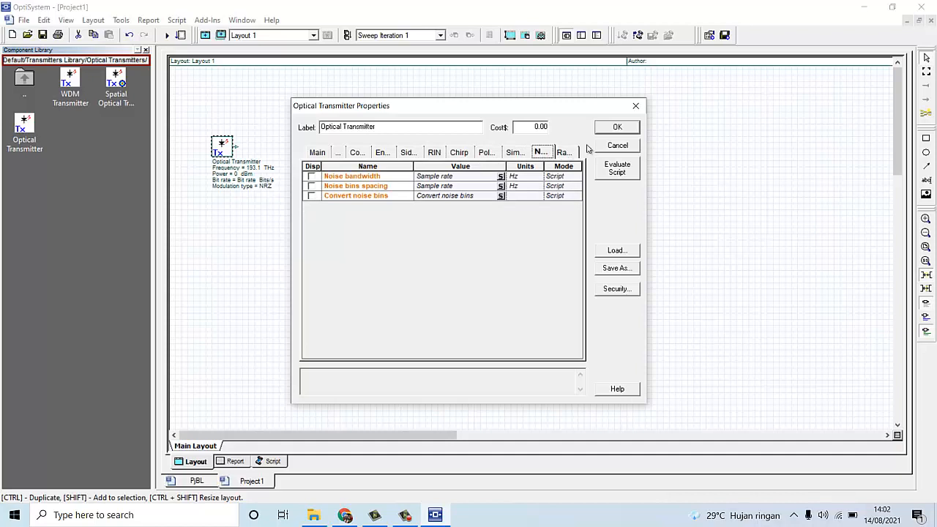
{"action": "left_click", "coordinate": [617, 128]}
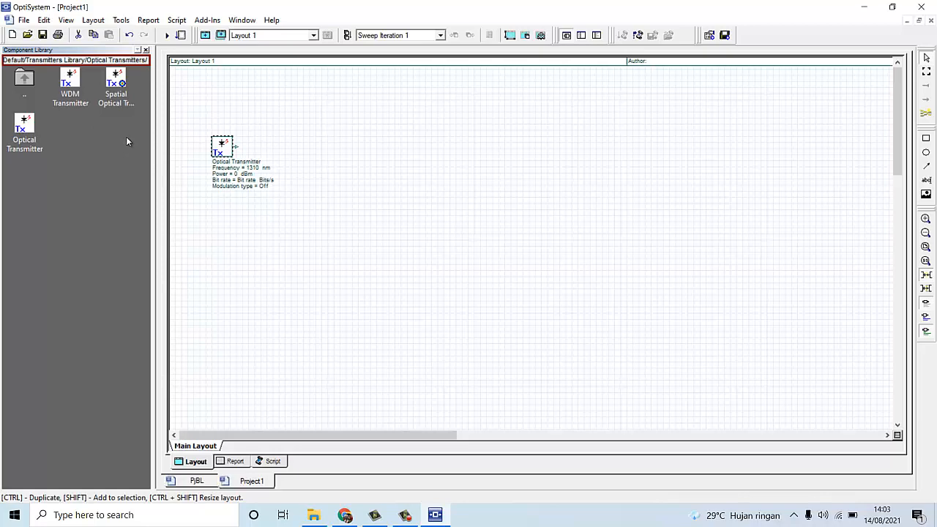
Place a Connector from the optical connectors of the Passives Library beside the Optical Transmitter, linked to its output
{"action": "double_click", "coordinate": [27, 80]}
{"action": "double_click", "coordinate": [28, 81]}
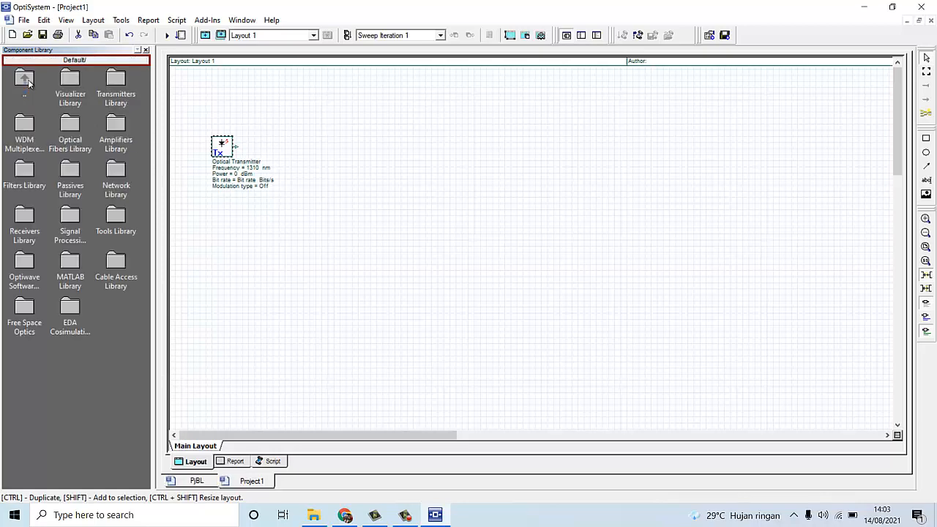
{"action": "double_click", "coordinate": [30, 82]}
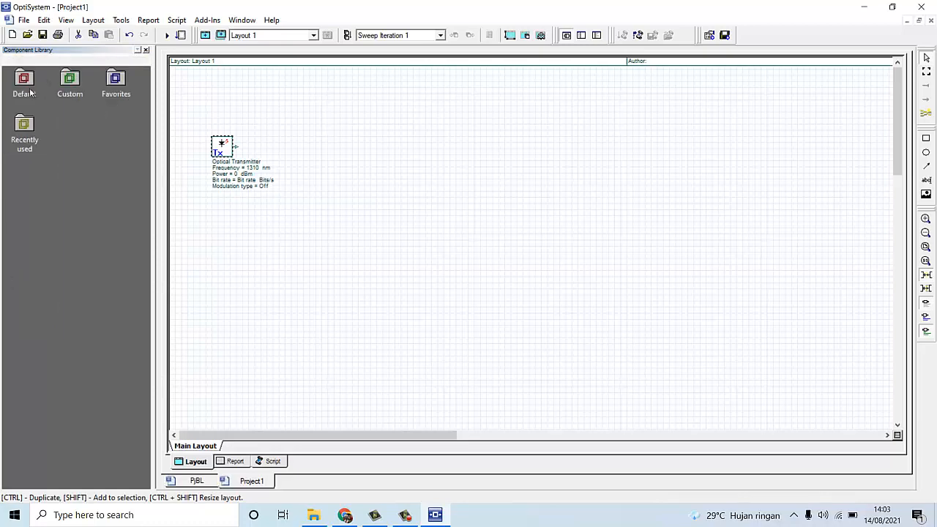
{"action": "double_click", "coordinate": [23, 83]}
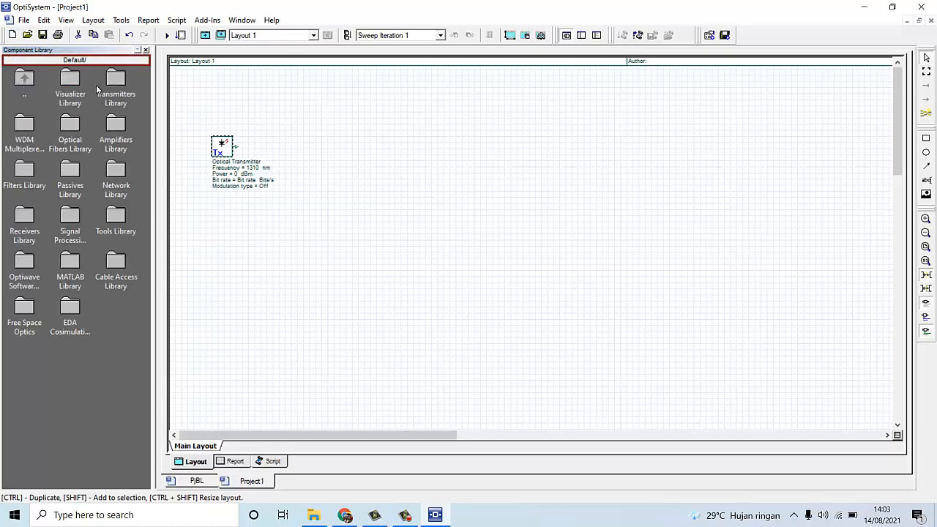
{"action": "double_click", "coordinate": [75, 175]}
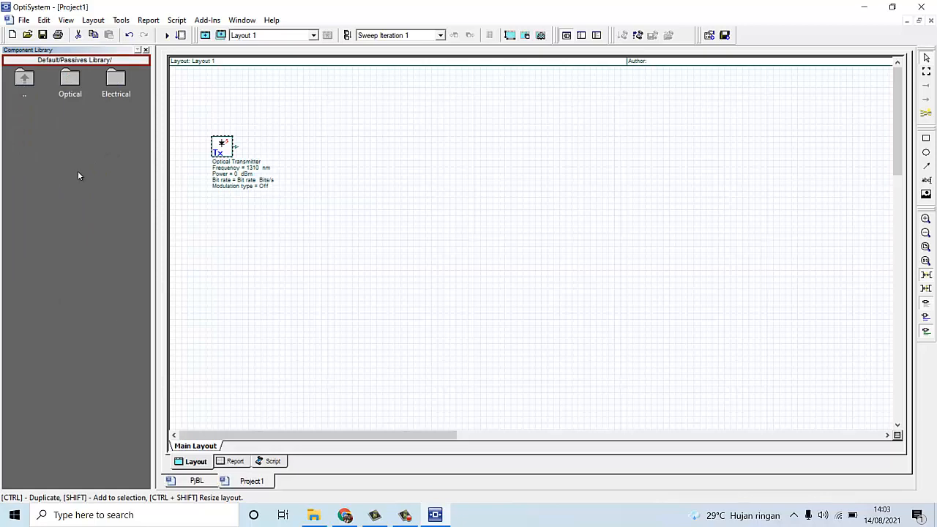
{"action": "double_click", "coordinate": [71, 82]}
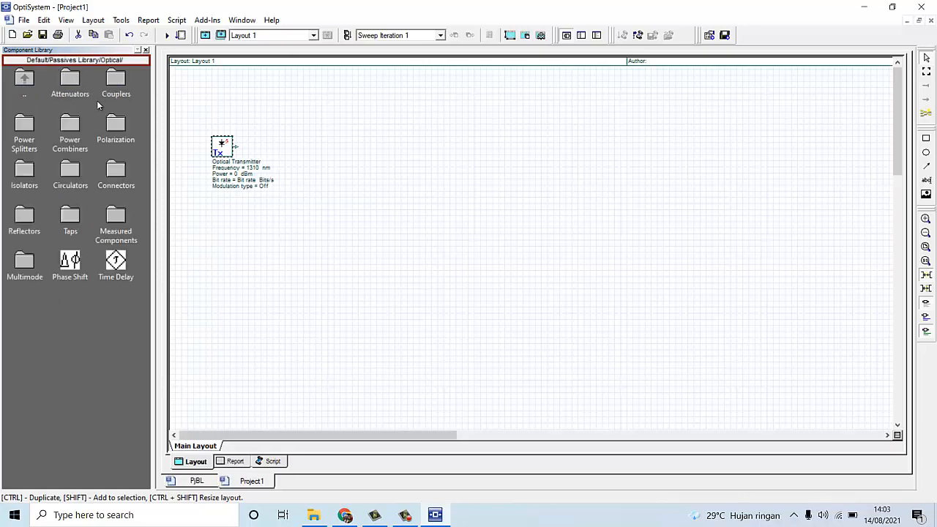
{"action": "double_click", "coordinate": [117, 171]}
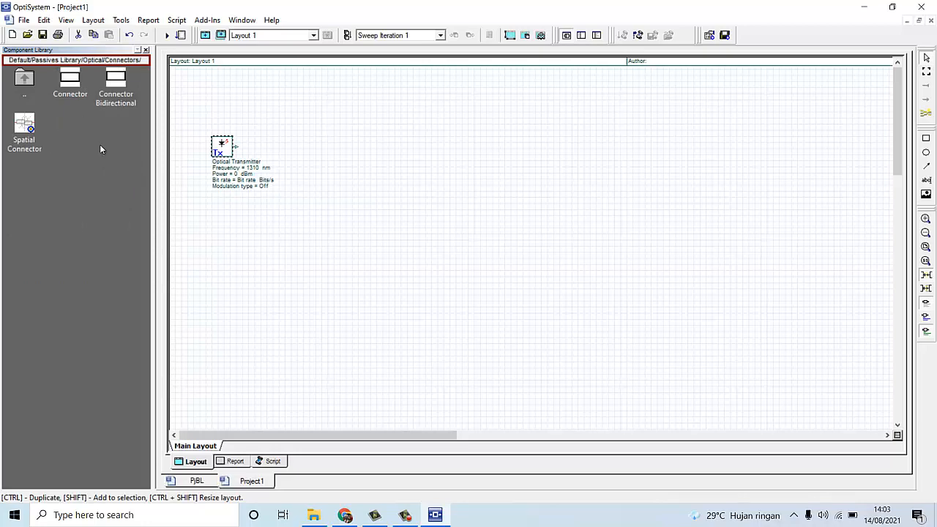
{"action": "left_click_drag", "start_coordinate": [70, 85], "coordinate": [320, 144]}
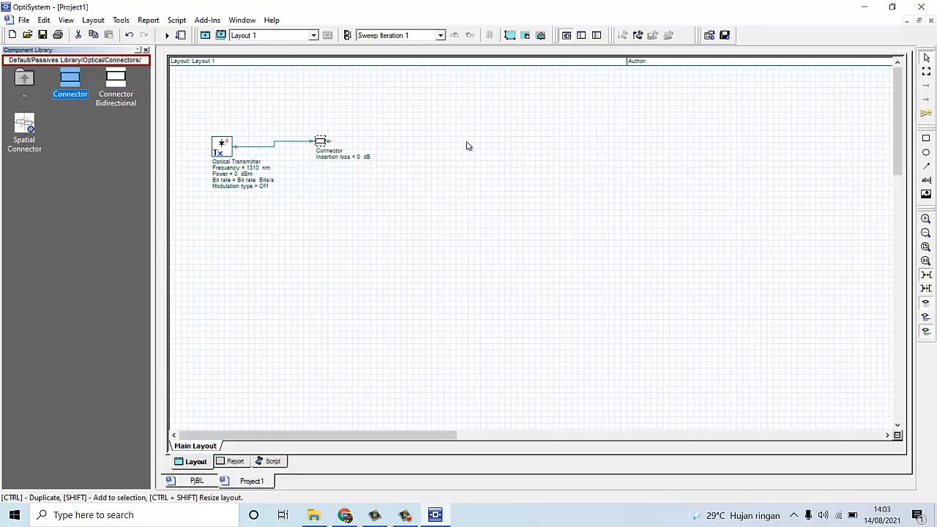
{"action": "left_click", "coordinate": [231, 151]}
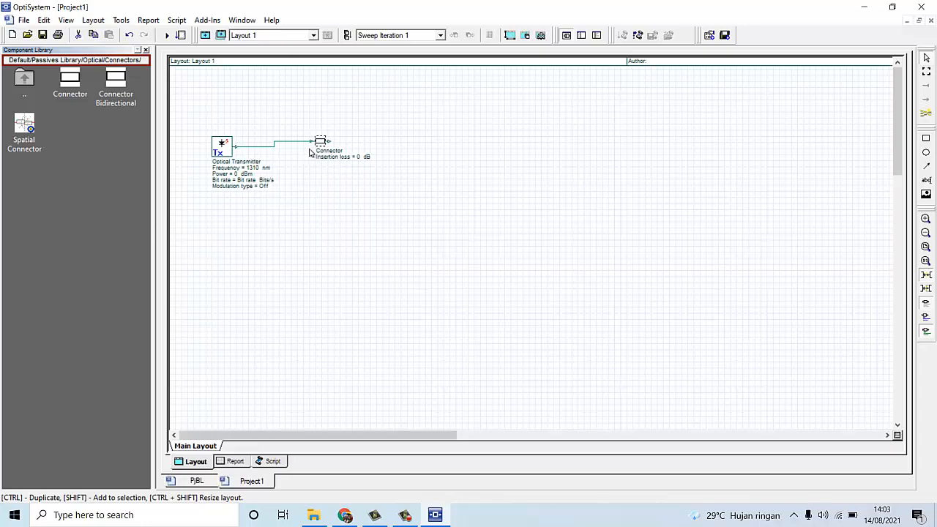
Place an Optical Attenuator from the optical passives to the right of the Connector, linked to the Connector's output
{"action": "double_click", "coordinate": [23, 87]}
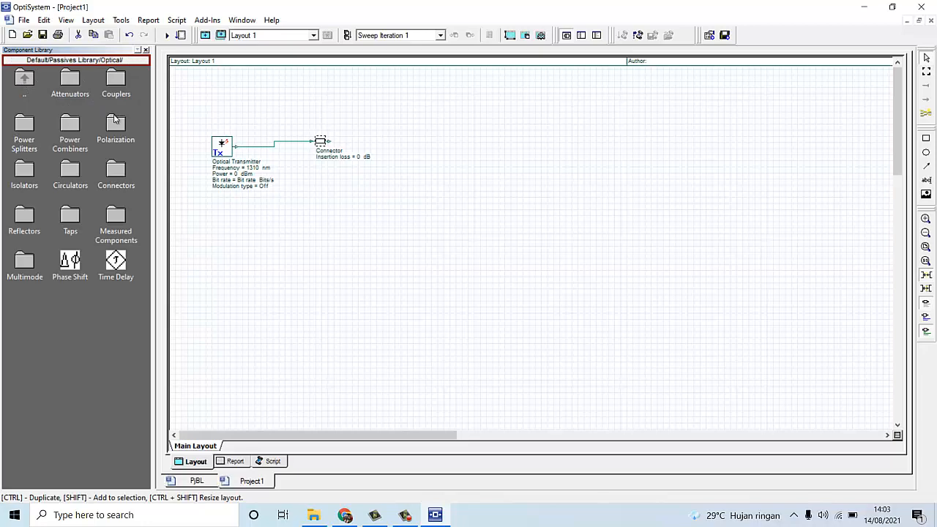
{"action": "double_click", "coordinate": [71, 87]}
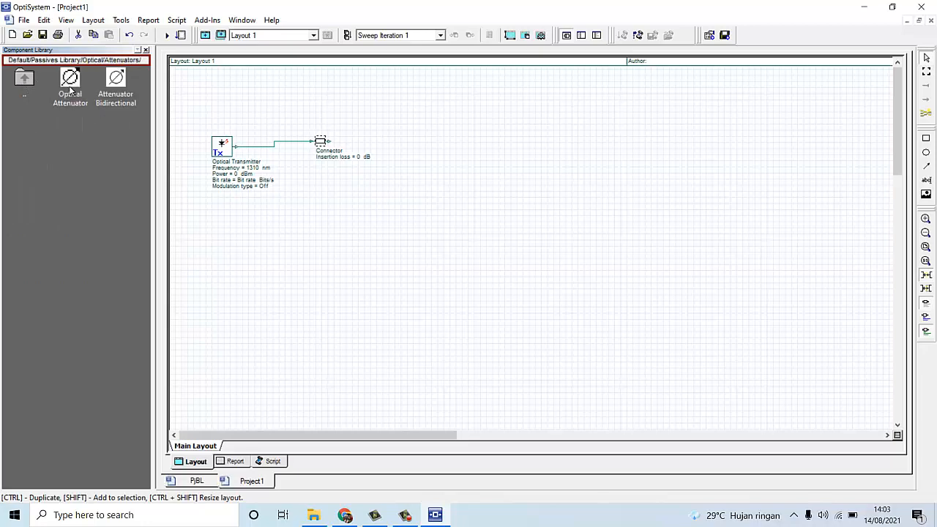
{"action": "left_click_drag", "start_coordinate": [70, 80], "coordinate": [495, 131]}
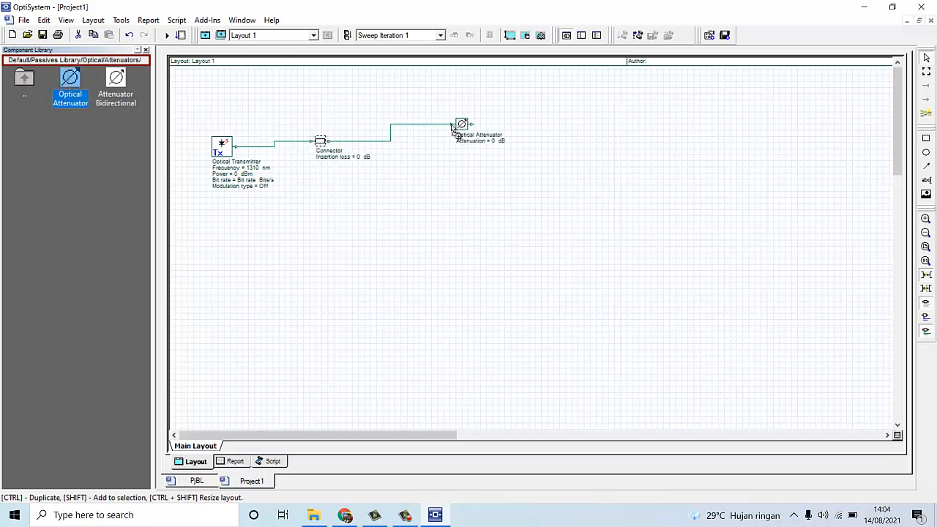
{"action": "double_click", "coordinate": [338, 164]}
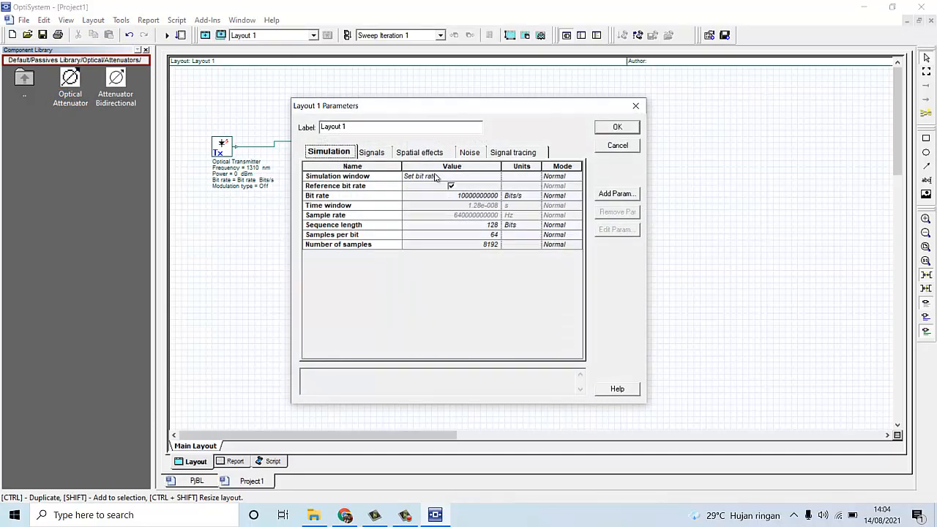
Set the insertion loss of the Connector after the Optical Transmitter to 0.25 dB
{"action": "left_click", "coordinate": [636, 106]}
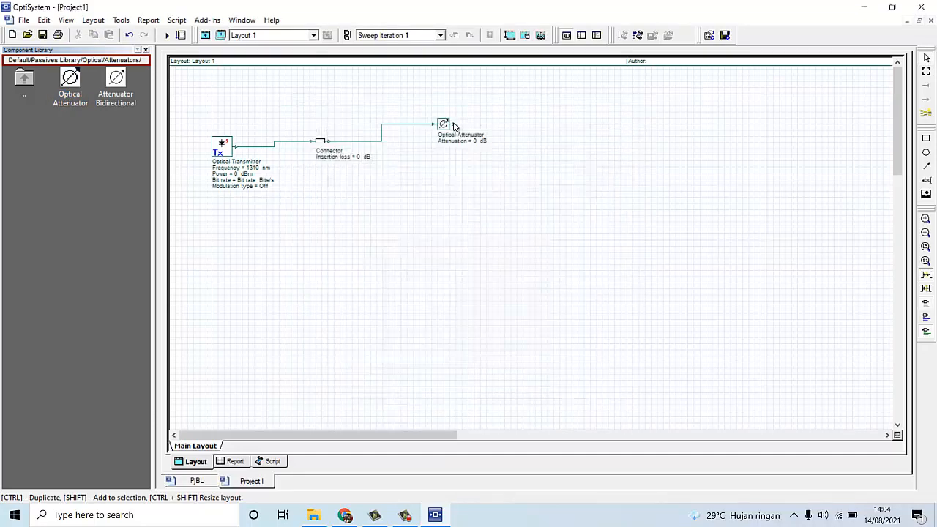
{"action": "double_click", "coordinate": [320, 141]}
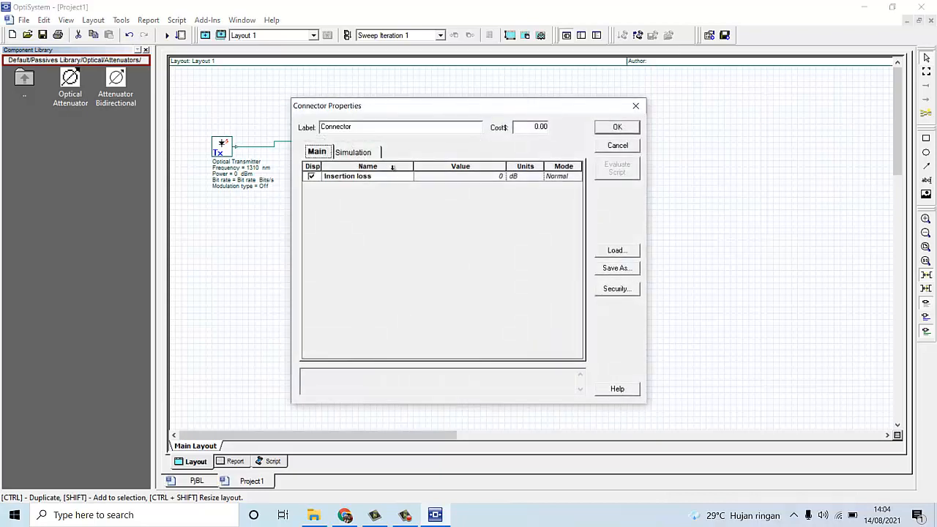
{"action": "left_click", "coordinate": [491, 178]}
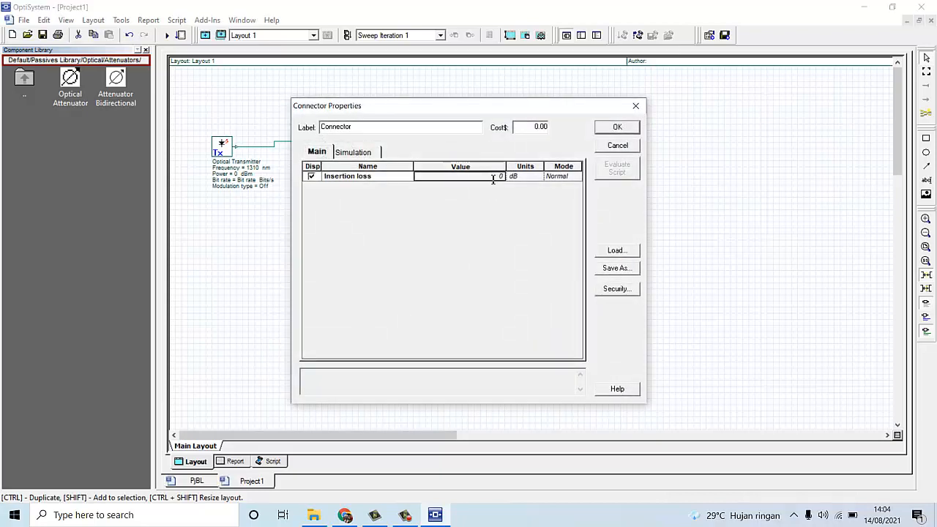
{"action": "left_click", "coordinate": [493, 178]}
{"action": "type", "text": ",25"}
{"action": "left_click", "coordinate": [616, 128]}
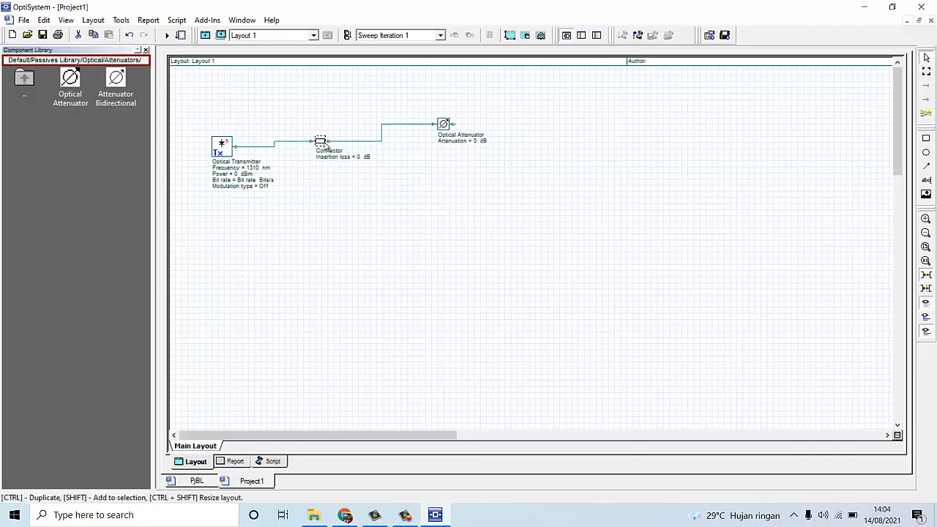
{"action": "double_click", "coordinate": [326, 144]}
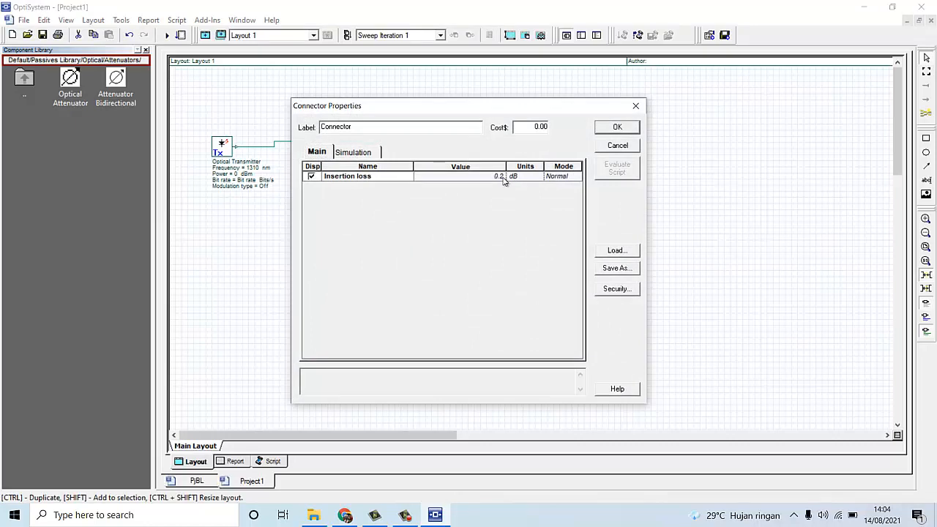
{"action": "left_click", "coordinate": [605, 131]}
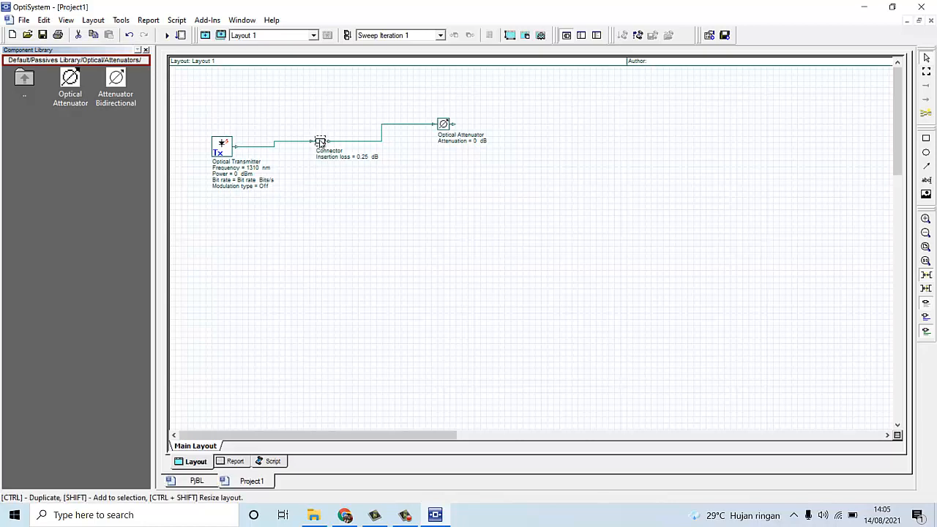
Duplicate the Connector below the Optical Attenuator, linked to its output, and add a copy of the attenuator linked to the duplicated Connector's output
{"action": "key", "text": "ctrl+c"}
{"action": "key", "text": "ctrl+v"}
{"action": "left_click_drag", "start_coordinate": [321, 144], "coordinate": [477, 191]}
{"action": "left_click_drag", "start_coordinate": [452, 125], "coordinate": [466, 187]}
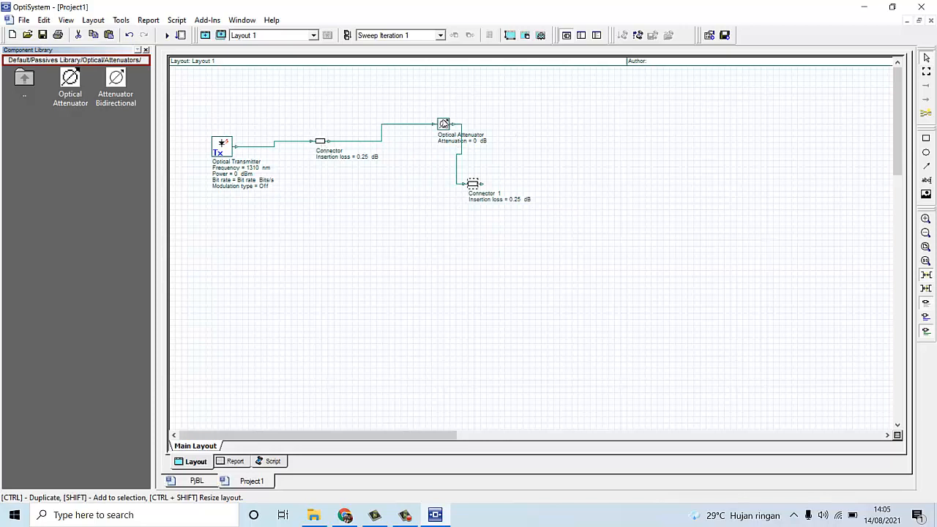
{"action": "left_click", "coordinate": [444, 125]}
{"action": "left_click_drag", "start_coordinate": [444, 124], "coordinate": [490, 186], "text": "ctrl"}
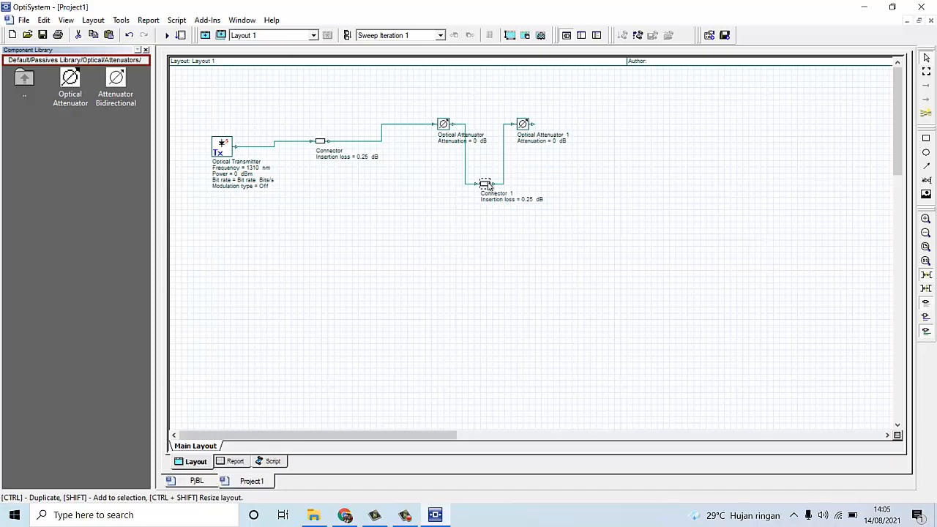
Relabel the Connector between the two attenuators as Adaptor and set its insertion loss to 0.5 dB
{"action": "double_click", "coordinate": [484, 184]}
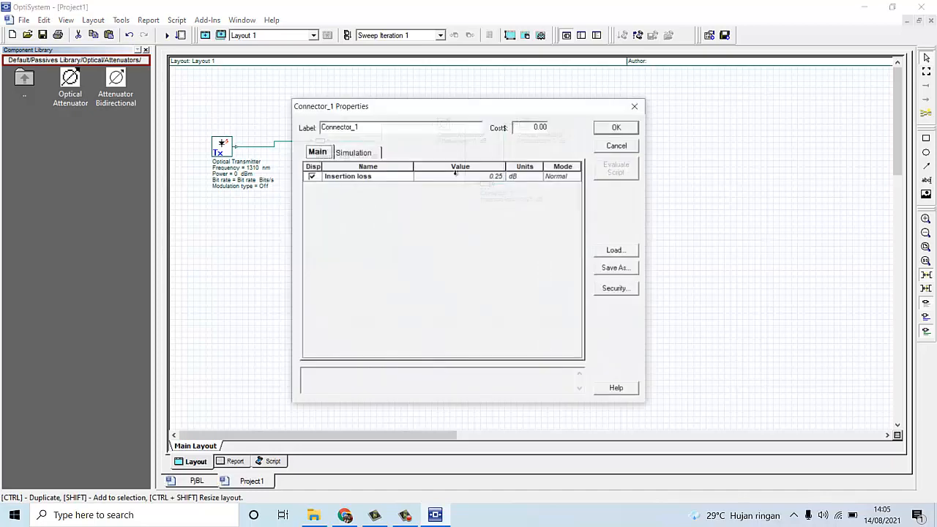
{"action": "double_click", "coordinate": [378, 129]}
{"action": "type", "text": "Adaptor"}
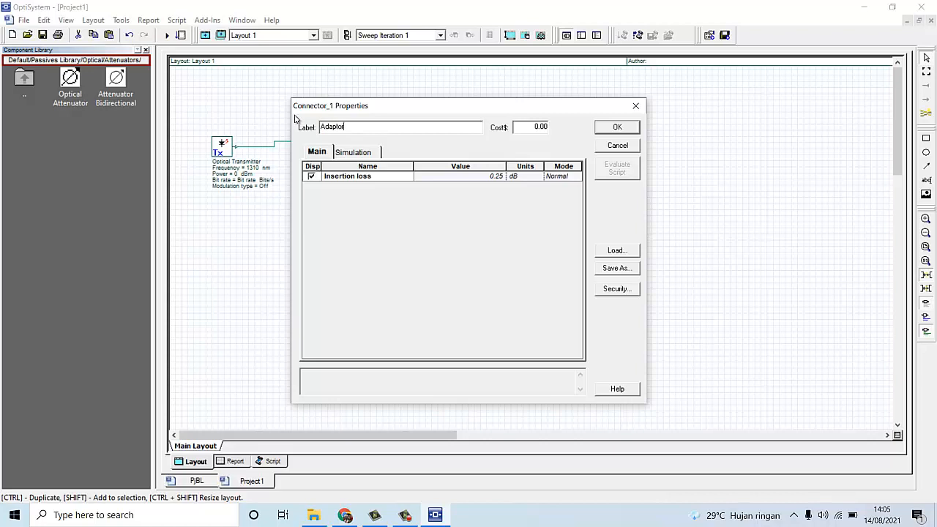
{"action": "left_click", "coordinate": [496, 180]}
{"action": "left_click", "coordinate": [615, 127]}
Set the attenuation of both Optical Attenuators to 0.1 dB
{"action": "double_click", "coordinate": [443, 126]}
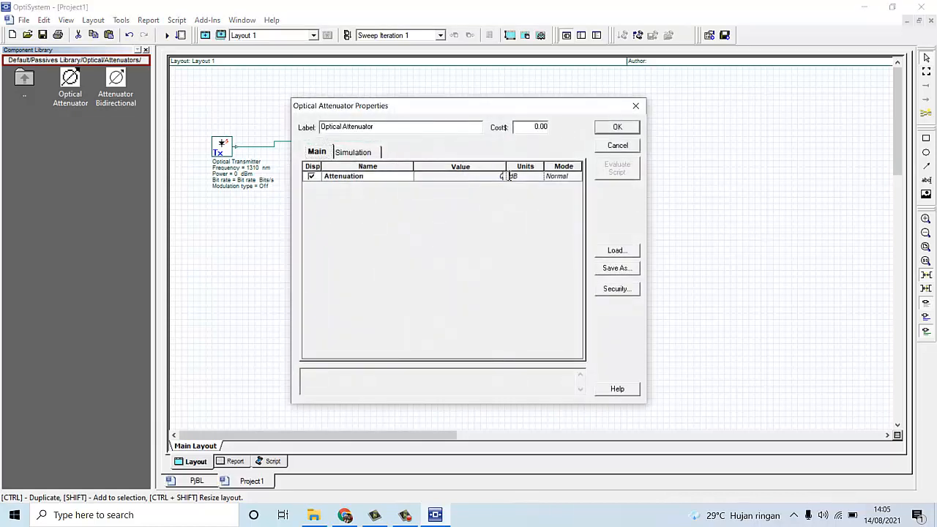
{"action": "left_click", "coordinate": [489, 179]}
{"action": "left_click", "coordinate": [615, 127]}
{"action": "double_click", "coordinate": [524, 124]}
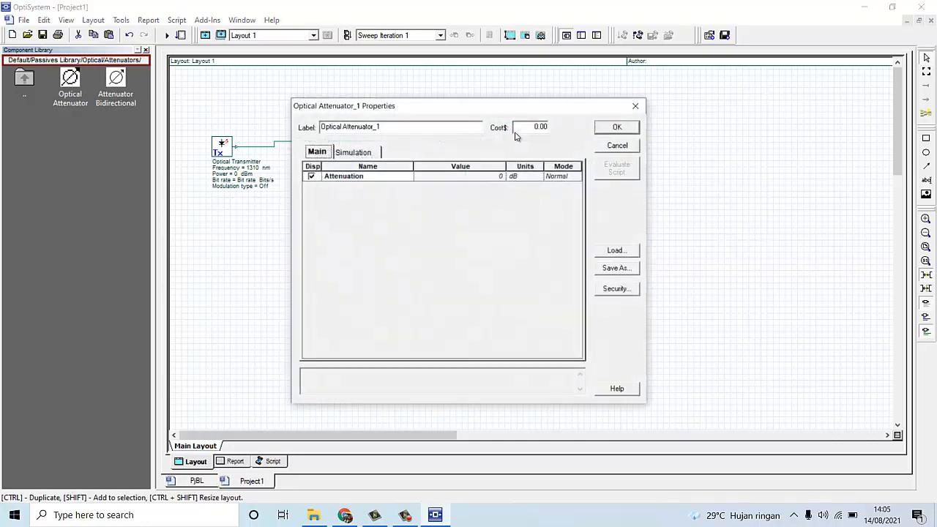
{"action": "left_click", "coordinate": [495, 179]}
{"action": "left_click", "coordinate": [497, 178]}
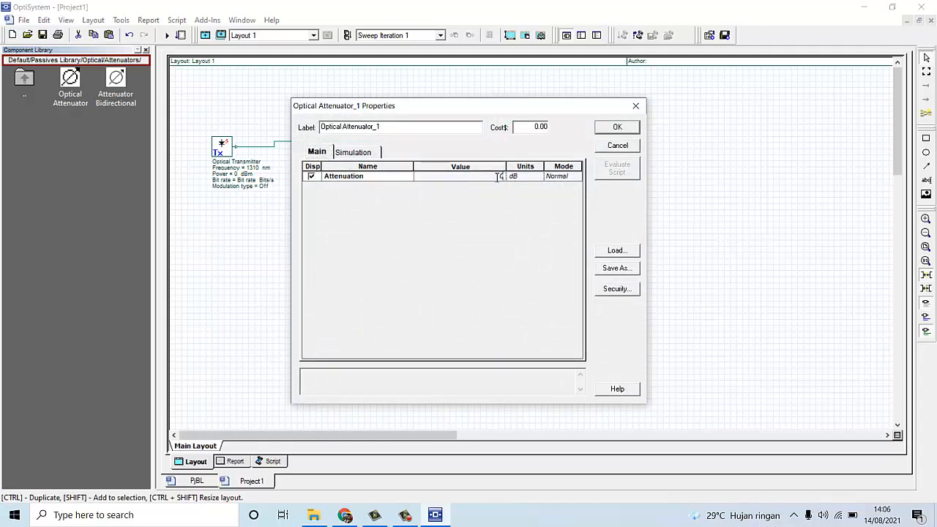
{"action": "type", "text": ".1"}
{"action": "left_click", "coordinate": [612, 128]}
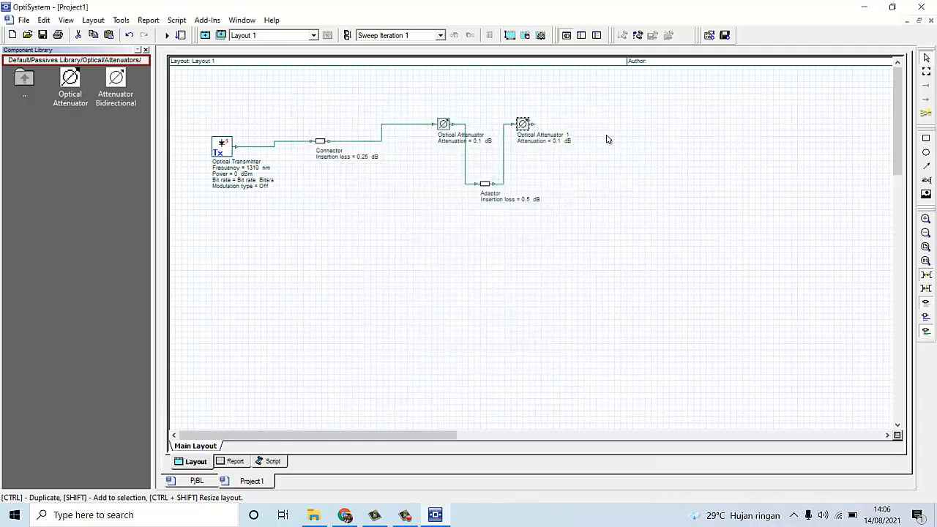
Move the Connector, both Optical Attenuators and the Adaptor closer to the Optical Transmitter, keeping their order
{"action": "left_click", "coordinate": [292, 142]}
{"action": "left_click_drag", "start_coordinate": [323, 141], "coordinate": [292, 130]}
{"action": "left_click_drag", "start_coordinate": [445, 127], "coordinate": [410, 129]}
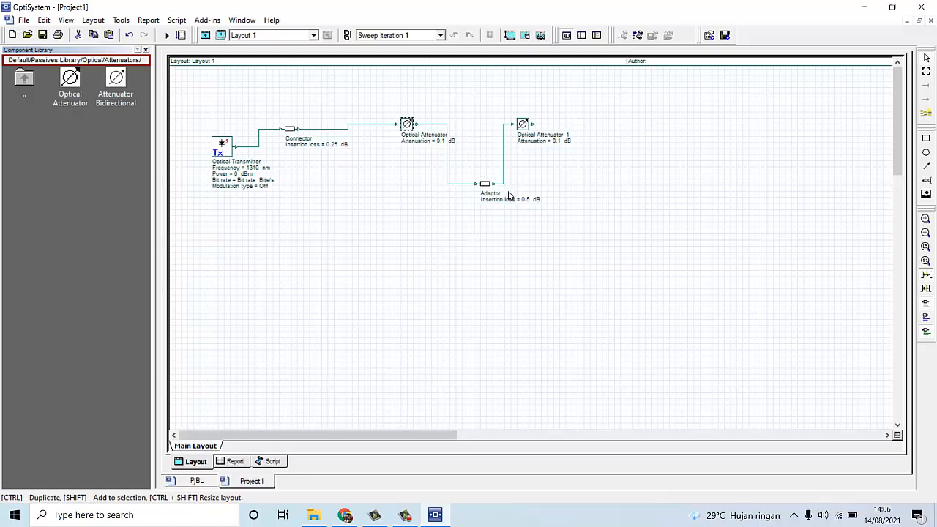
{"action": "left_click_drag", "start_coordinate": [485, 191], "coordinate": [449, 196]}
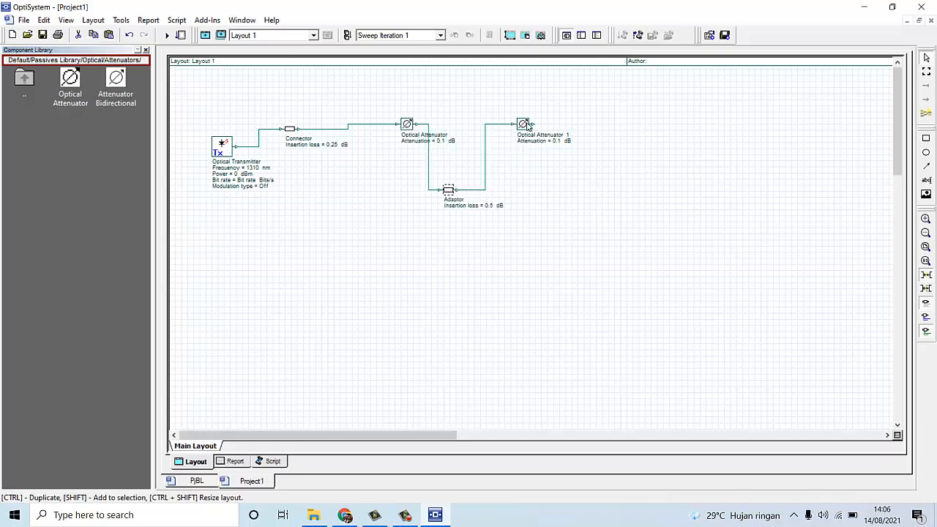
{"action": "left_click_drag", "start_coordinate": [526, 127], "coordinate": [494, 127]}
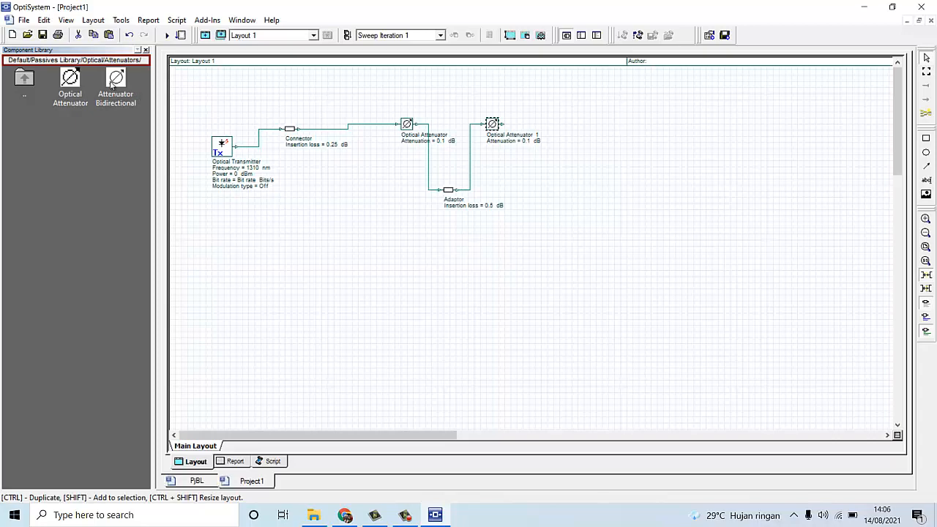
Place an Optical Fiber from the Optical Fibers Library to the right of the second Optical Attenuator, linked to its output
{"action": "double_click", "coordinate": [26, 79]}
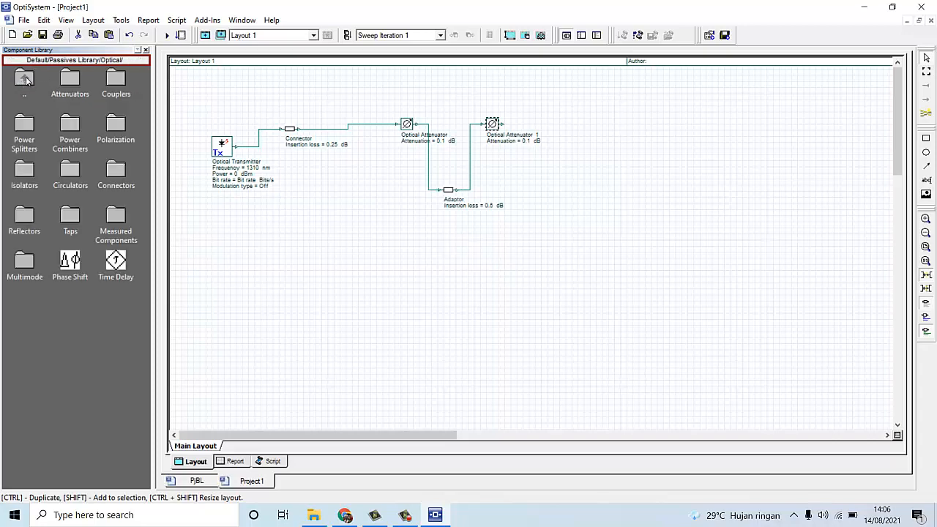
{"action": "double_click", "coordinate": [26, 79]}
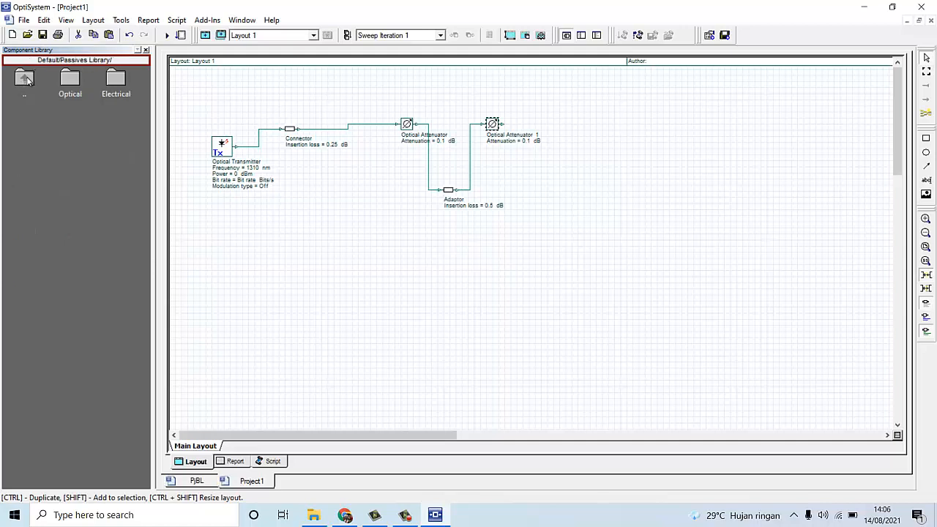
{"action": "double_click", "coordinate": [27, 79]}
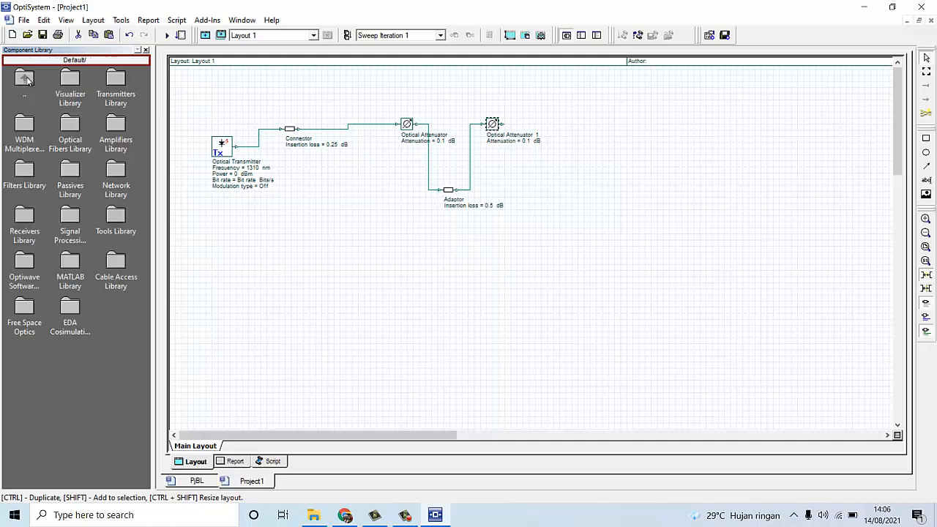
{"action": "double_click", "coordinate": [78, 128]}
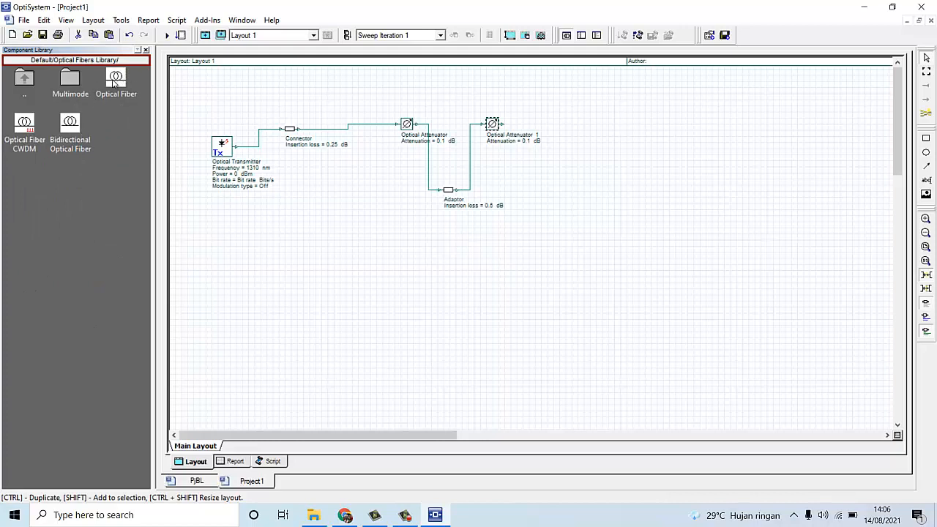
{"action": "left_click_drag", "start_coordinate": [115, 81], "coordinate": [599, 134]}
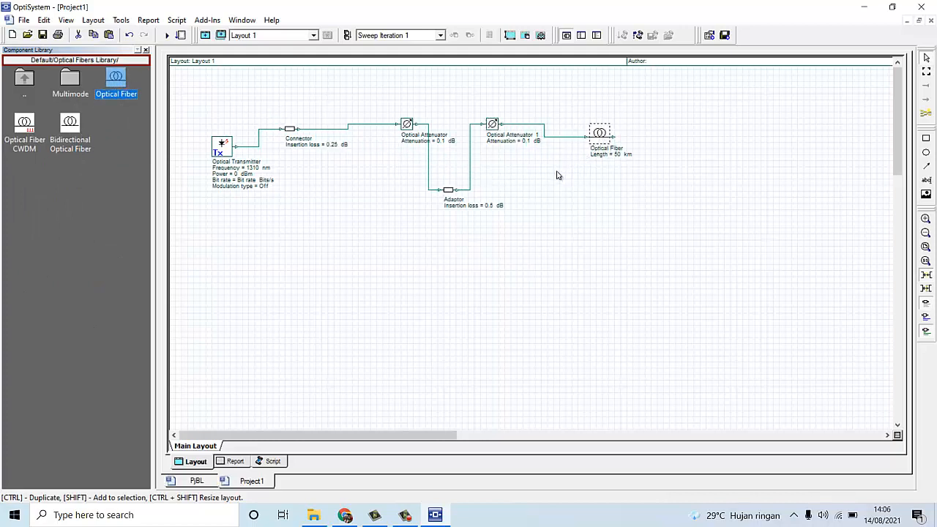
Set the Optical Fiber's reference wavelength to 1310 nm, attenuation to 0.35 dB/km and length to 2.5 km
{"action": "left_click", "coordinate": [601, 138]}
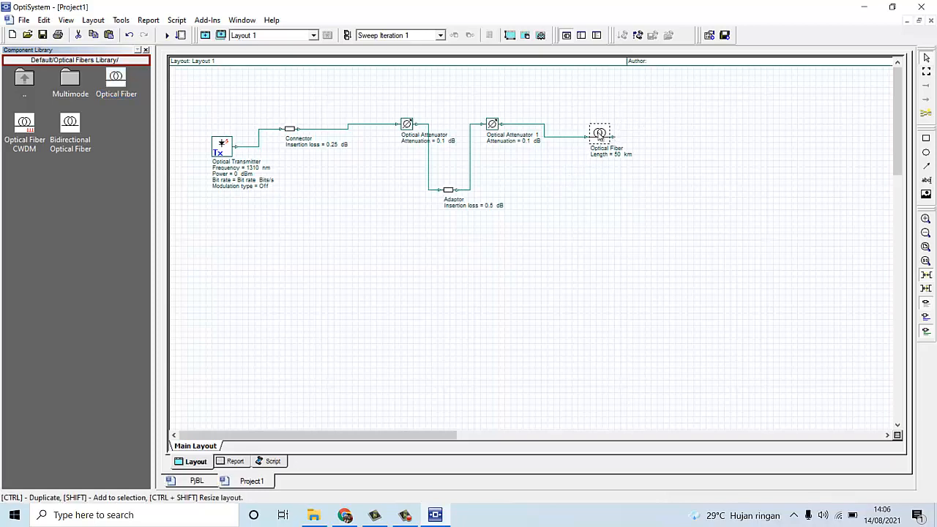
{"action": "double_click", "coordinate": [601, 137]}
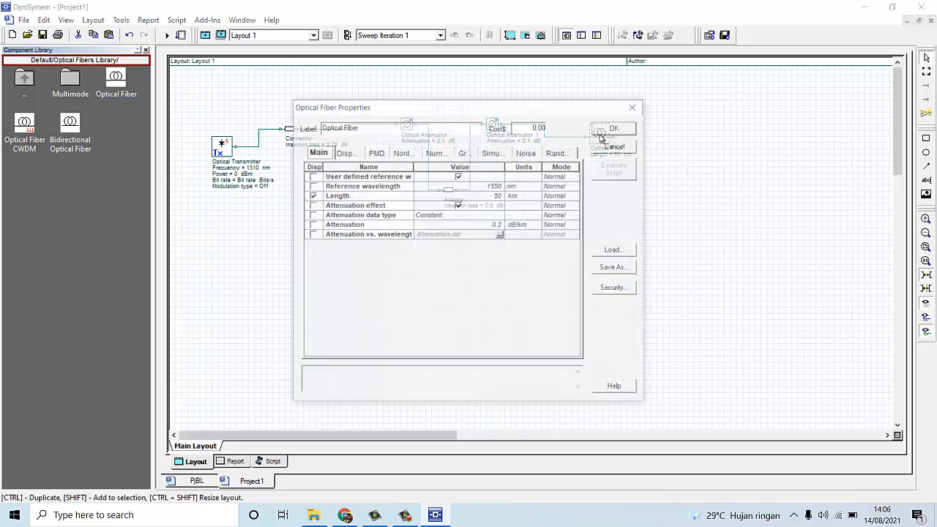
{"action": "double_click", "coordinate": [490, 187]}
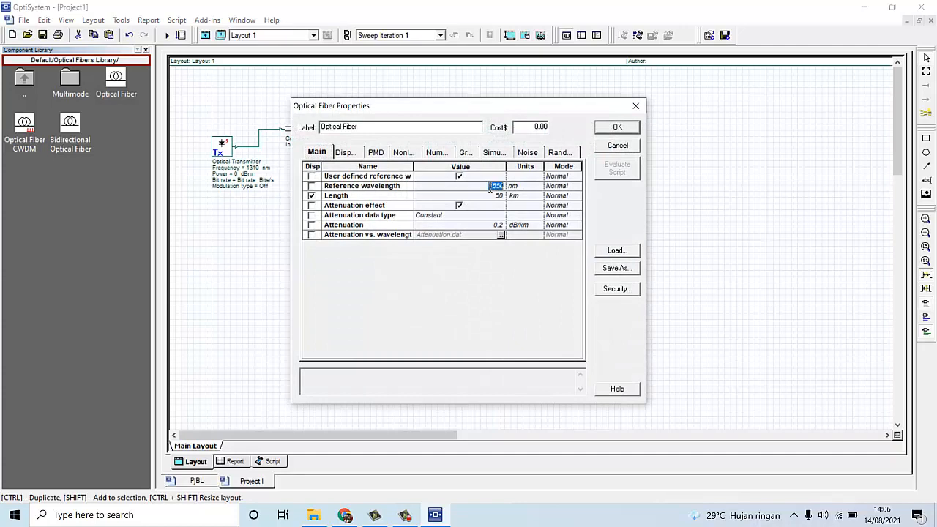
{"action": "type", "text": "131"}
{"action": "left_click", "coordinate": [498, 197]}
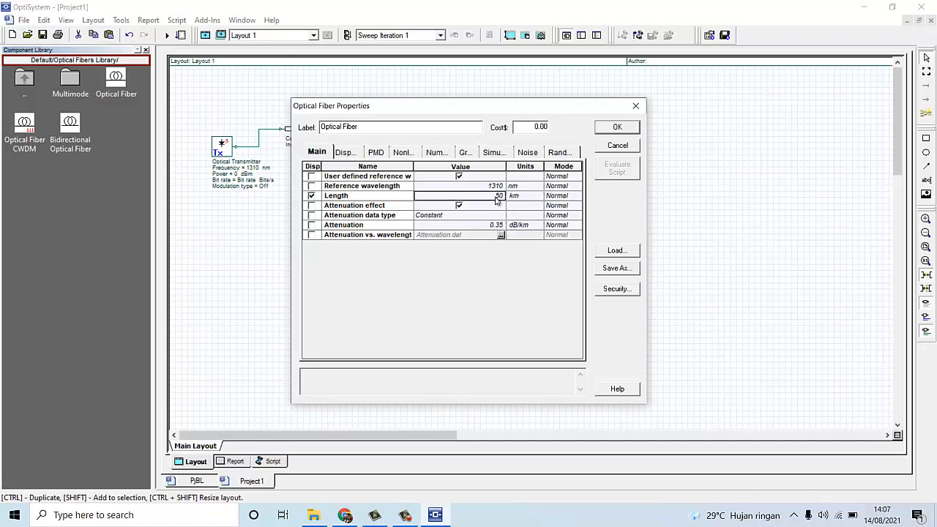
{"action": "type", "text": "2."}
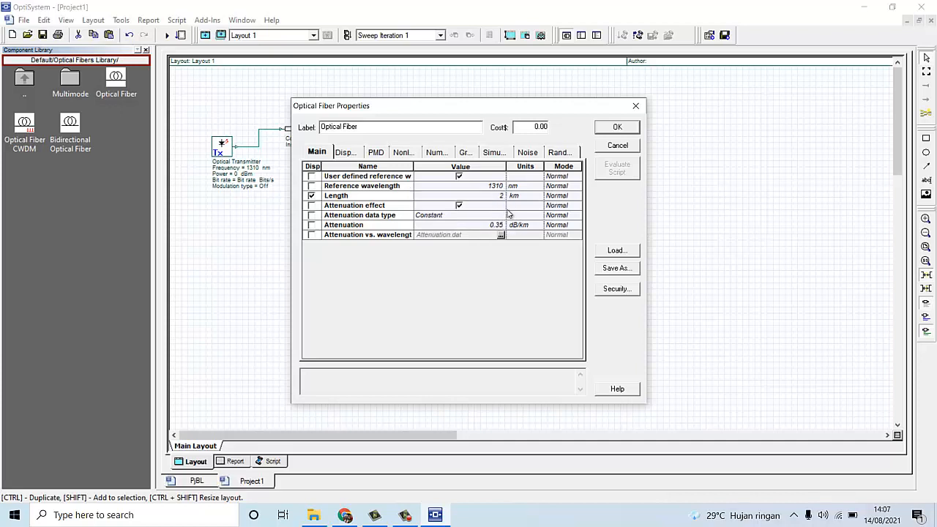
{"action": "left_click", "coordinate": [617, 128]}
{"action": "left_click", "coordinate": [616, 177]}
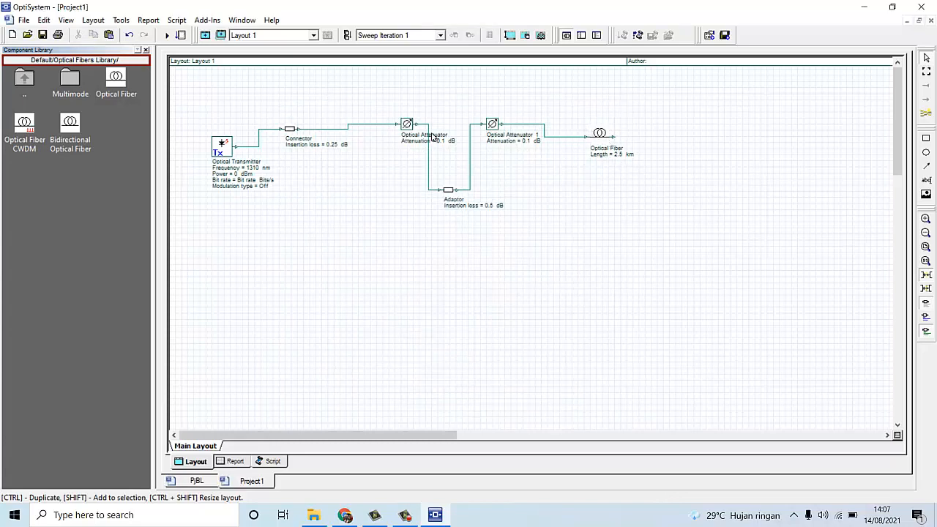
Add a copy of the second Optical Attenuator after the Optical Fiber, and a copy of the fiber linked to that attenuator's output
{"action": "left_click", "coordinate": [494, 125]}
{"action": "left_click_drag", "start_coordinate": [493, 125], "coordinate": [650, 178]}
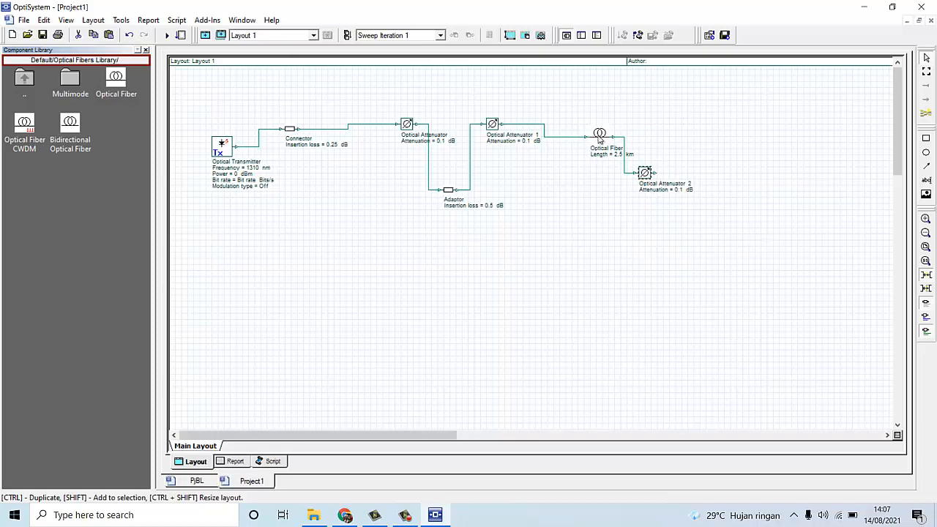
{"action": "left_click_drag", "start_coordinate": [599, 137], "coordinate": [656, 174], "text": "ctrl"}
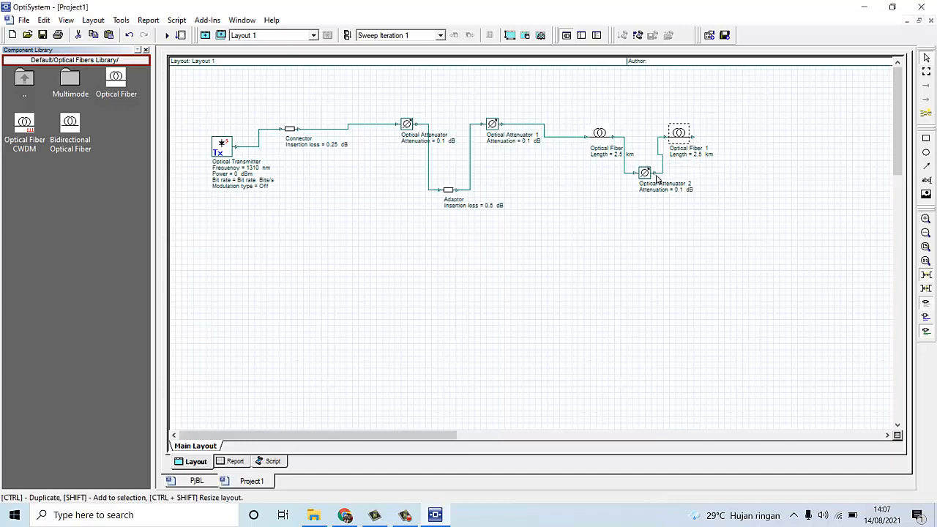
{"action": "left_click_drag", "start_coordinate": [680, 130], "coordinate": [686, 141]}
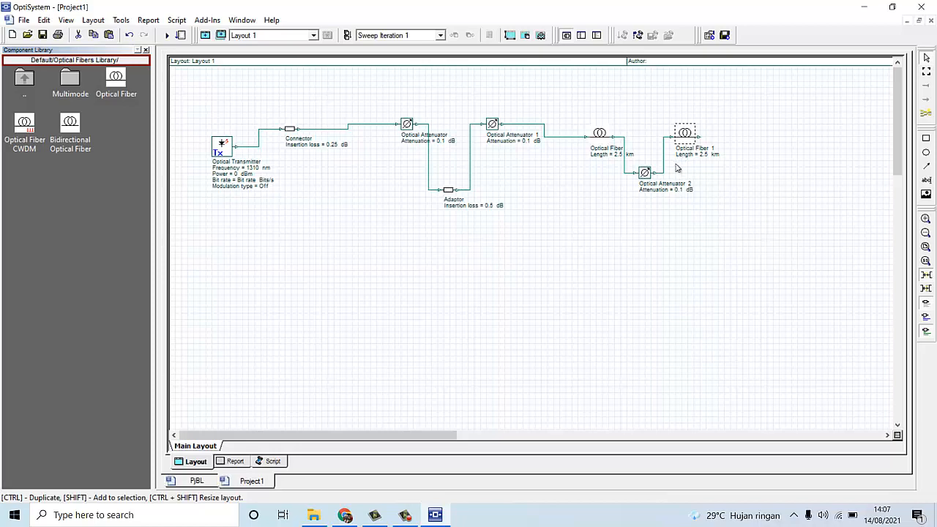
Set the duplicated Optical Fiber's length to 0.5 km and realign it with the first fiber
{"action": "double_click", "coordinate": [686, 134]}
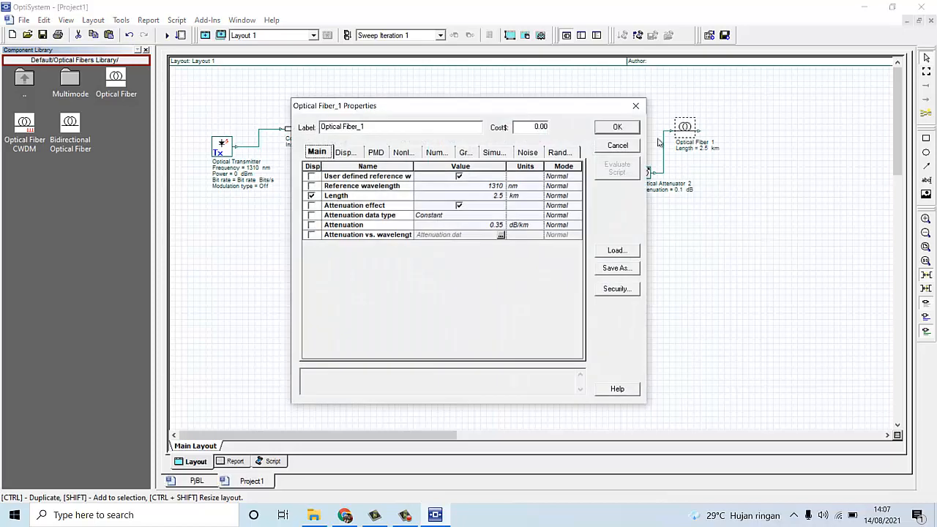
{"action": "left_click", "coordinate": [500, 196]}
{"action": "left_click", "coordinate": [617, 127]}
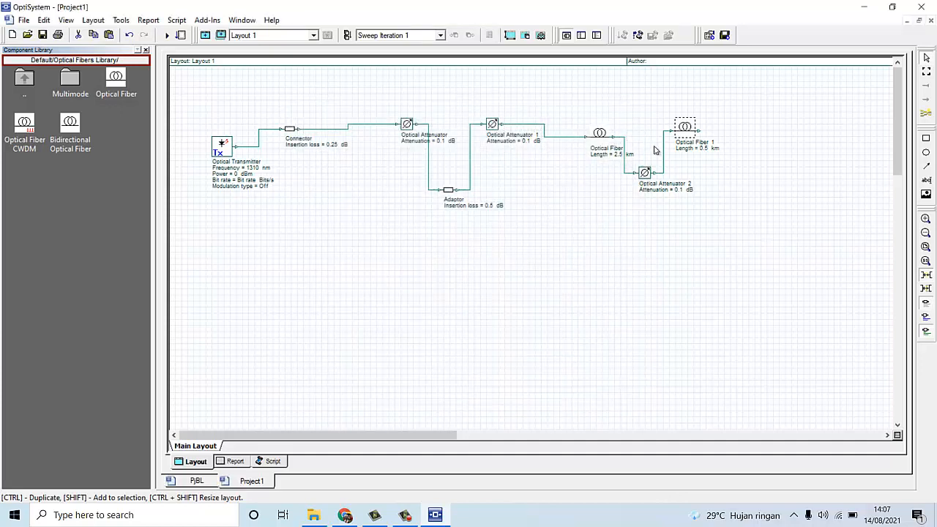
{"action": "left_click_drag", "start_coordinate": [686, 127], "coordinate": [686, 134]}
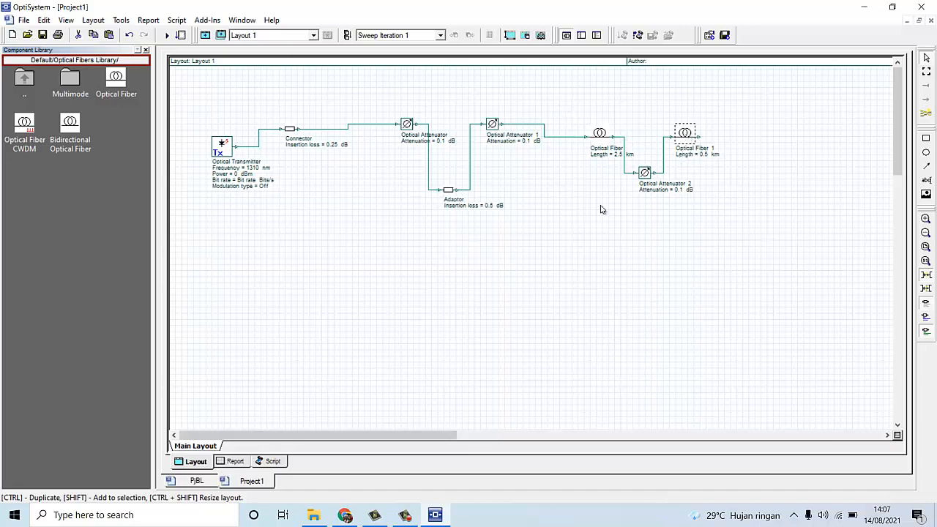
{"action": "left_click", "coordinate": [658, 233]}
{"action": "left_click_drag", "start_coordinate": [425, 443], "coordinate": [473, 427]}
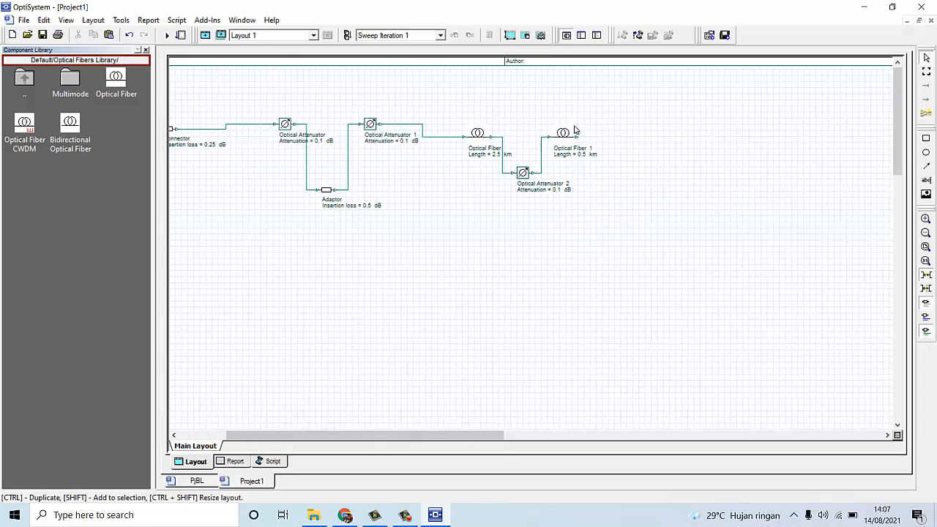
Duplicate the attenuator between the two fibers, link the copy to the second fiber's output, and check its attenuation setting
{"action": "left_click", "coordinate": [523, 175]}
{"action": "left_click_drag", "start_coordinate": [523, 174], "coordinate": [656, 141]}
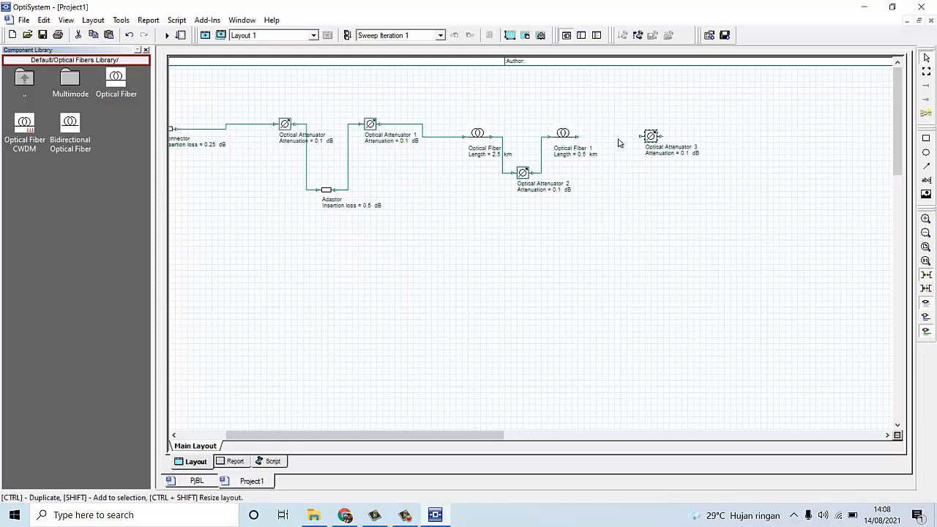
{"action": "left_click_drag", "start_coordinate": [650, 138], "coordinate": [647, 170]}
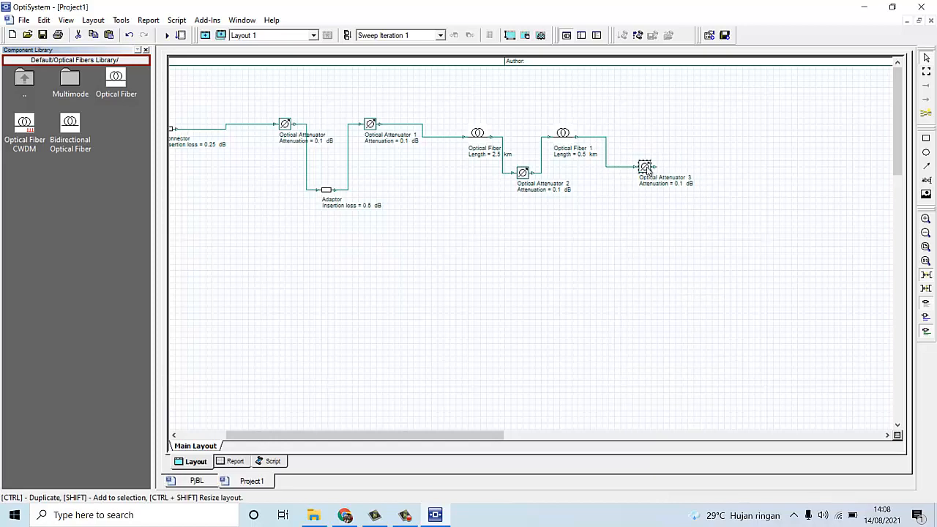
{"action": "double_click", "coordinate": [645, 167]}
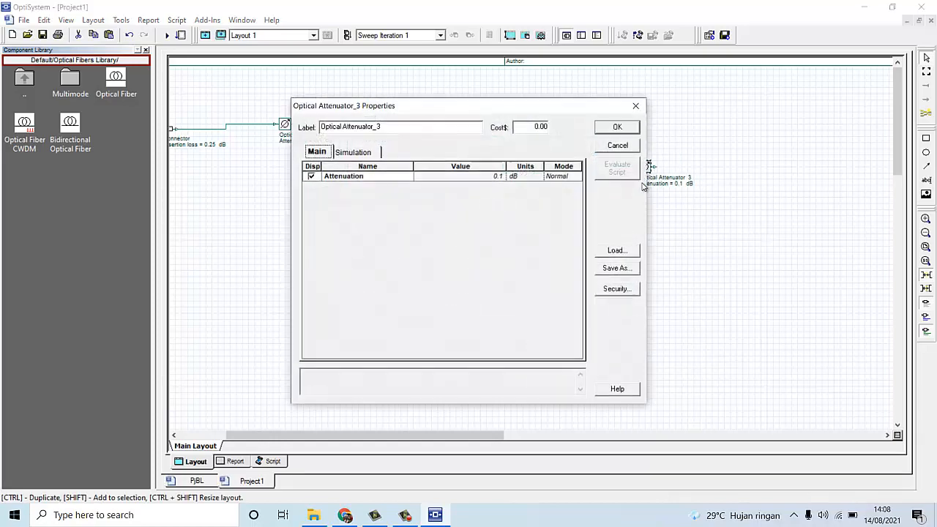
{"action": "left_click", "coordinate": [618, 129]}
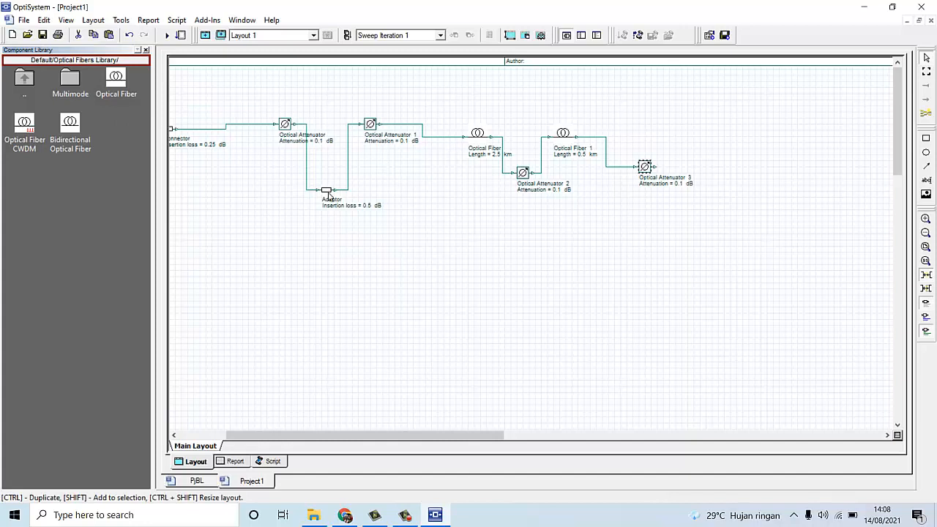
Add a copy of the first Connector after the last Optical Attenuator and link its input to that attenuator's output
{"action": "left_click", "coordinate": [172, 129]}
{"action": "key", "text": "ctrl+c"}
{"action": "key", "text": "ctrl+v"}
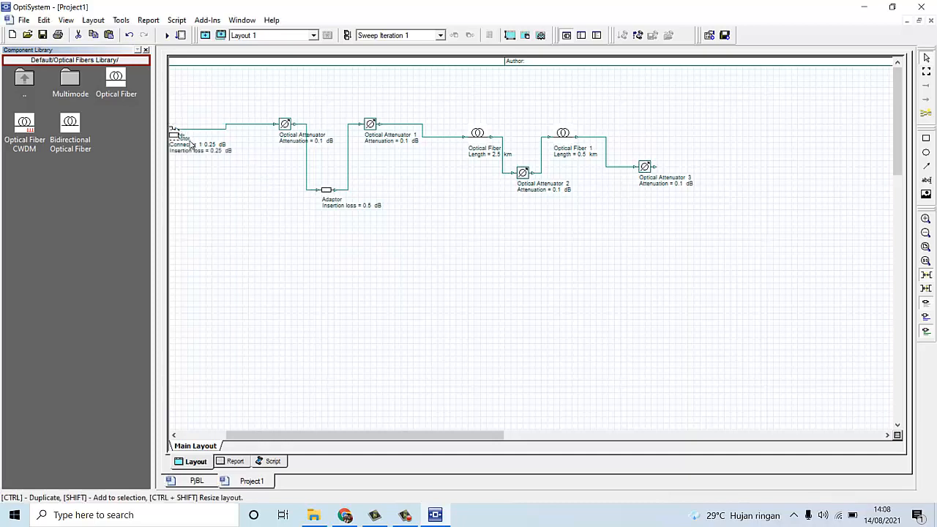
{"action": "left_click_drag", "start_coordinate": [177, 138], "coordinate": [697, 149]}
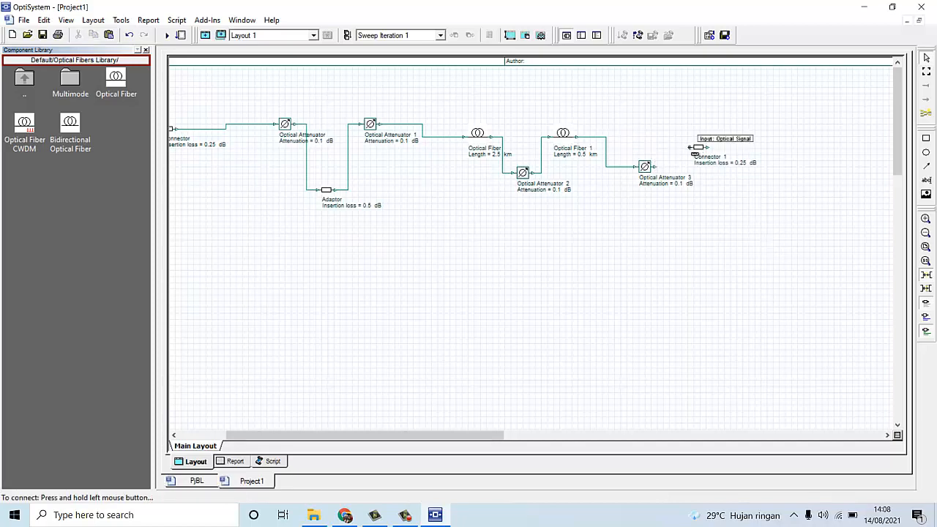
{"action": "left_click_drag", "start_coordinate": [690, 148], "coordinate": [657, 169]}
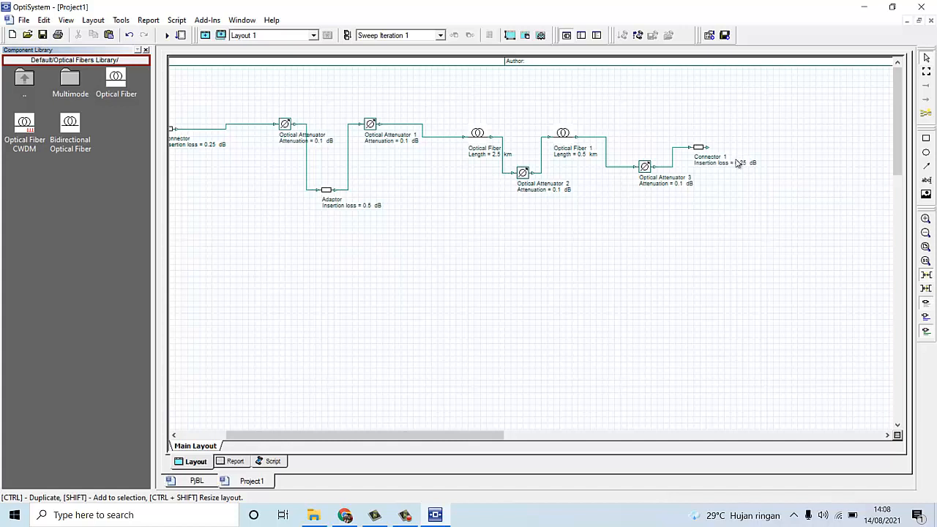
Place a Power Splitter 1x4 from the optical passives below and after the copied Connector, linked to the connector's output
{"action": "double_click", "coordinate": [25, 85]}
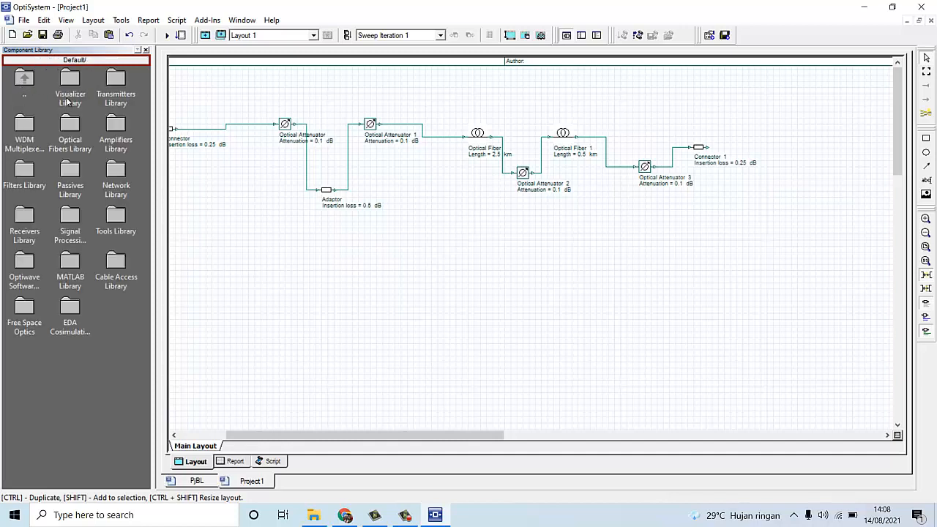
{"action": "double_click", "coordinate": [70, 169]}
{"action": "double_click", "coordinate": [62, 87]}
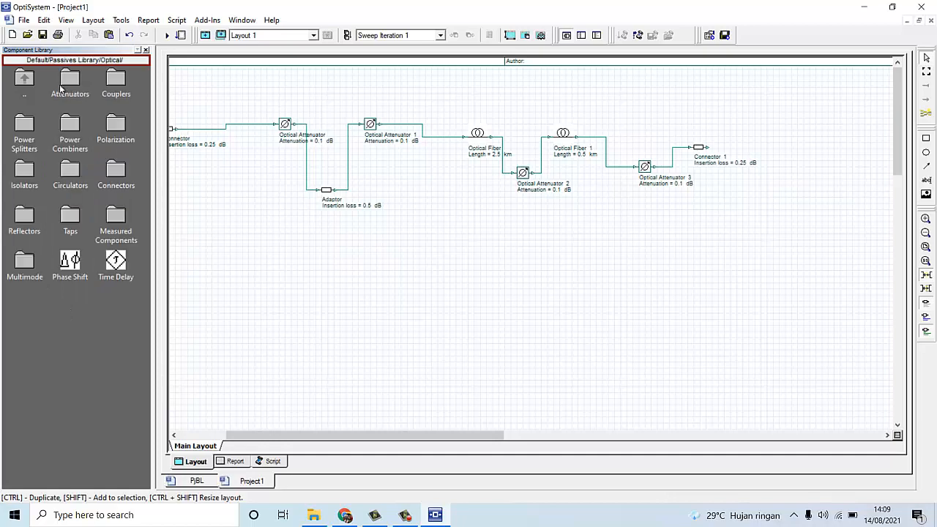
{"action": "double_click", "coordinate": [24, 146]}
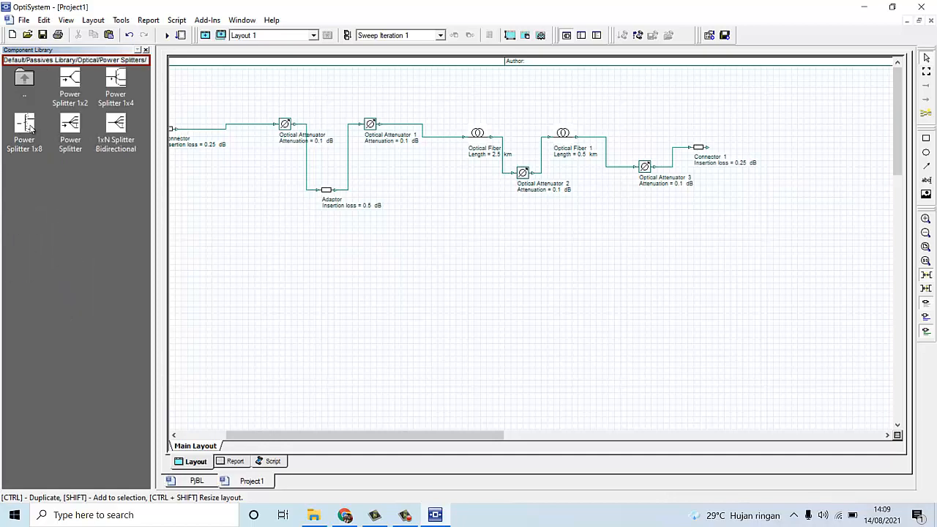
{"action": "left_click_drag", "start_coordinate": [115, 79], "coordinate": [753, 233]}
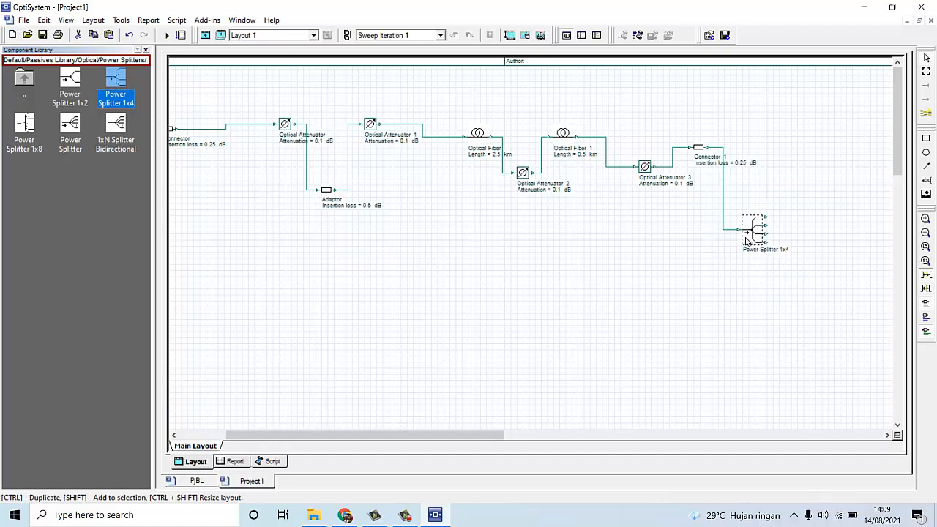
Check the loss setting in the Power Splitter 1x4's properties
{"action": "double_click", "coordinate": [754, 234]}
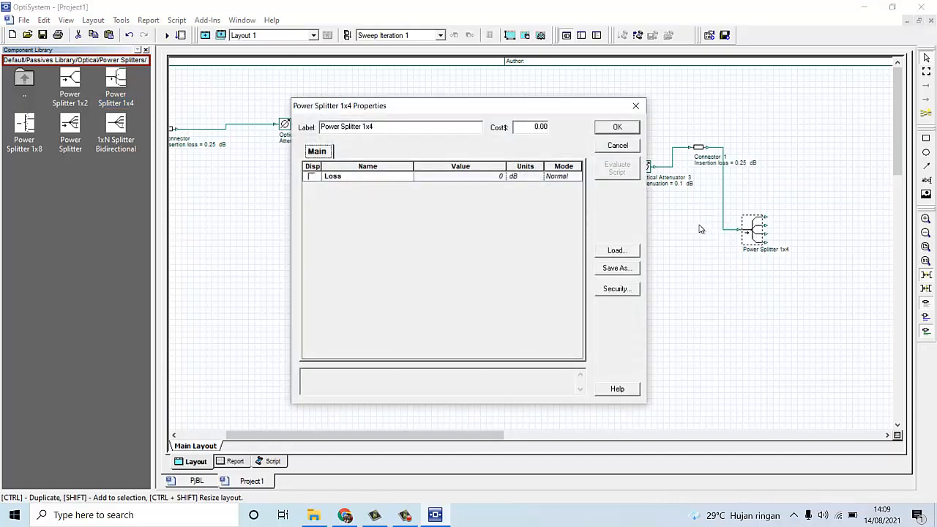
{"action": "left_click", "coordinate": [502, 177]}
{"action": "left_click", "coordinate": [612, 131]}
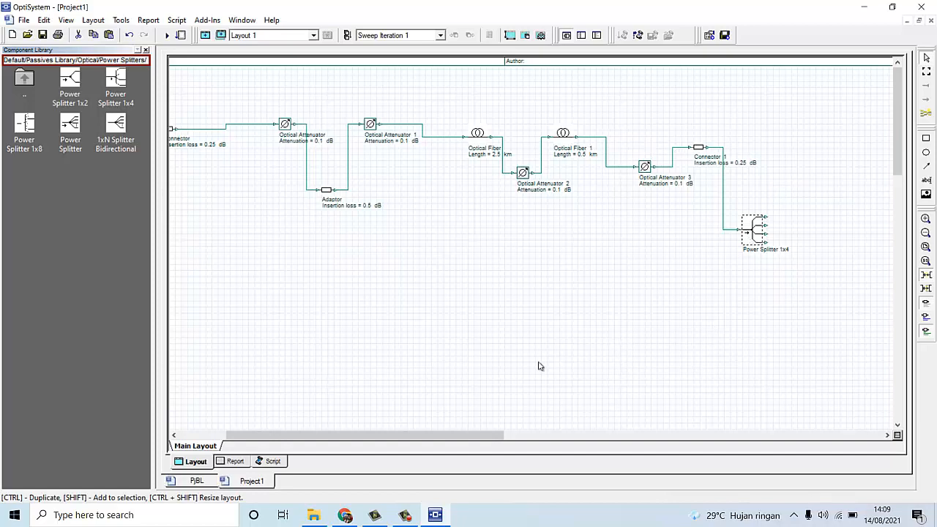
{"action": "left_click_drag", "start_coordinate": [407, 438], "coordinate": [373, 439]}
{"action": "mouse_move", "coordinate": [375, 437]}
{"action": "left_mouse_down"}
{"action": "mouse_move", "coordinate": [384, 440]}
{"action": "mouse_move", "coordinate": [374, 445]}
{"action": "left_mouse_up"}
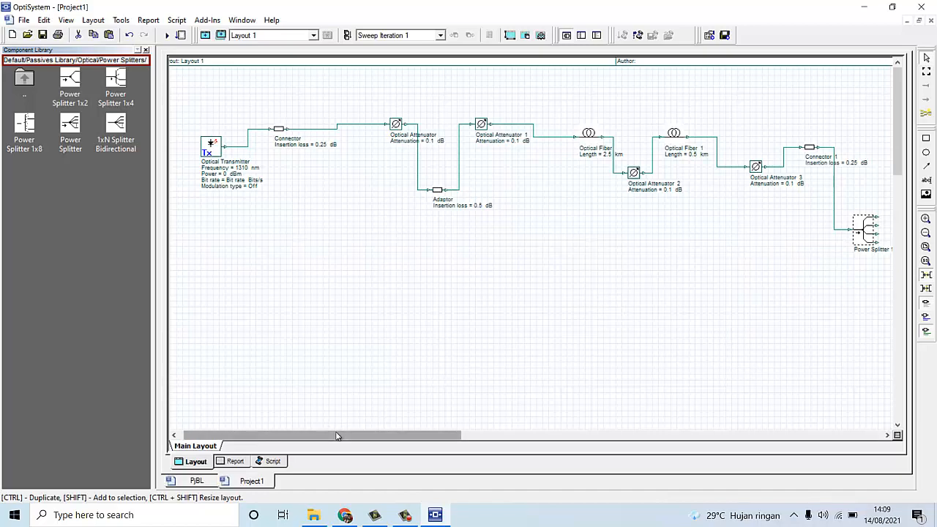
{"action": "left_click_drag", "start_coordinate": [336, 436], "coordinate": [338, 439]}
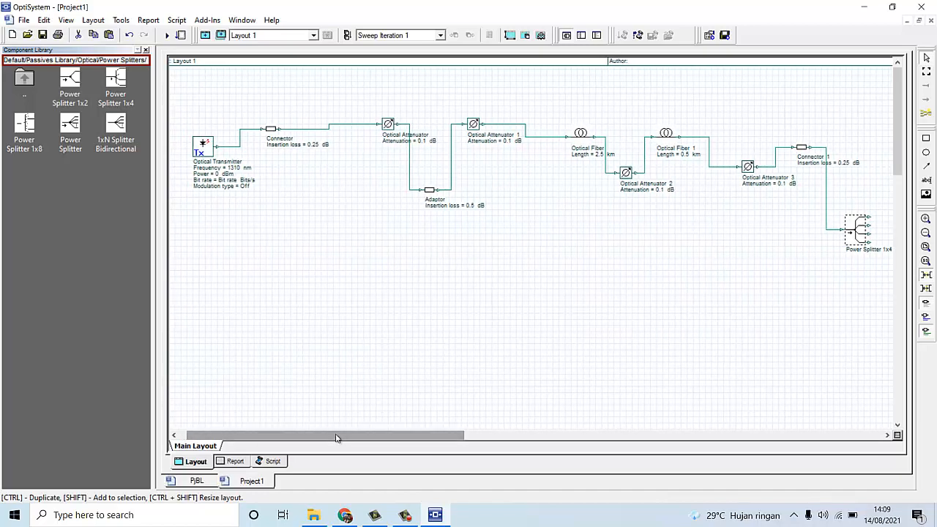